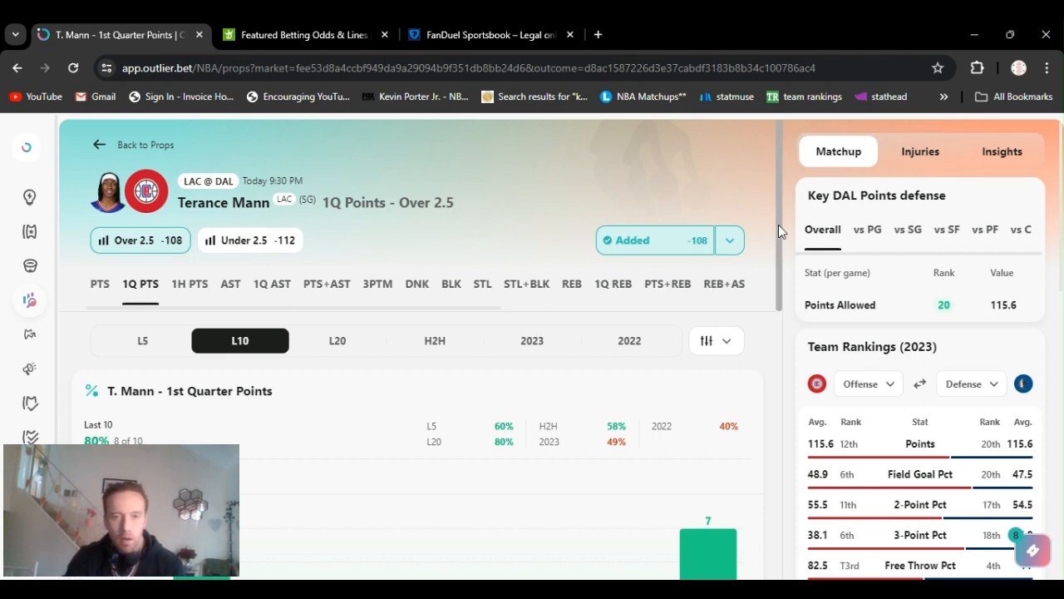
mouse_move(778, 225)
left_mouse_down()
mouse_move(784, 275)
mouse_move(770, 330)
mouse_move(775, 213)
left_mouse_up()
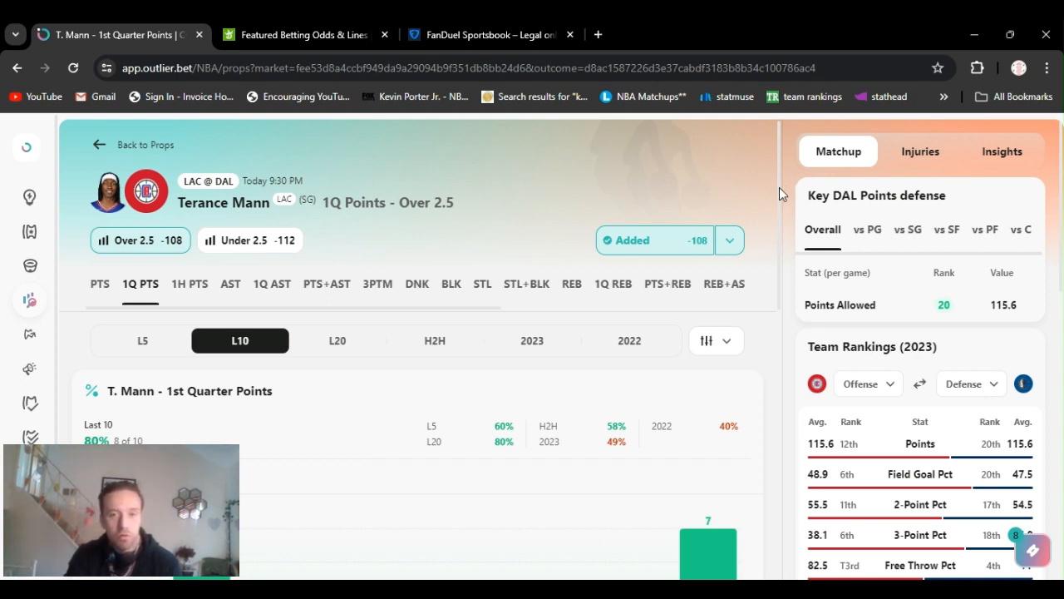
scroll(773, 296, "down", 2)
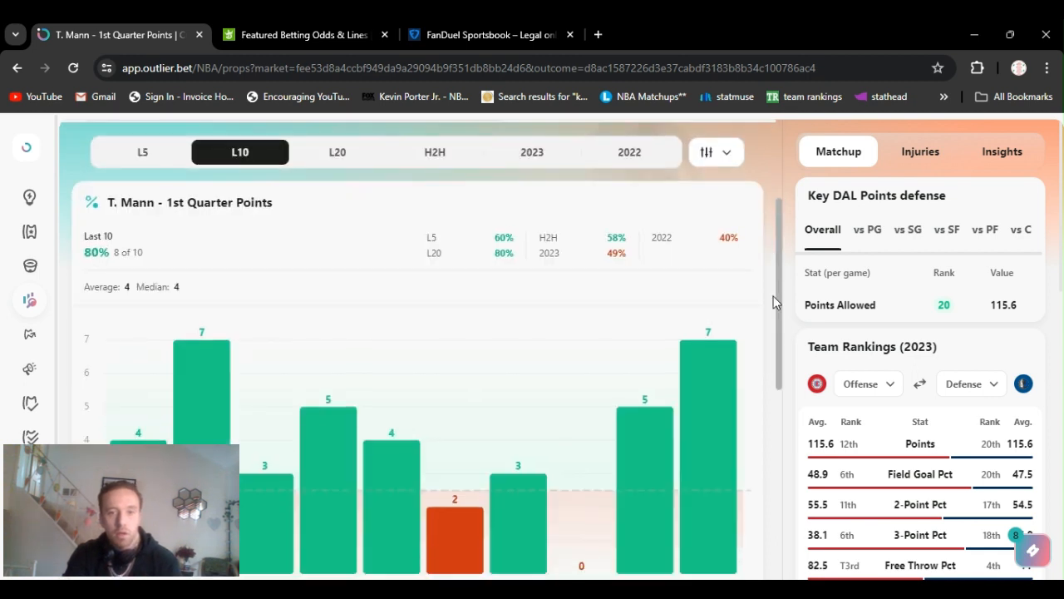
scroll(773, 296, "down", 1)
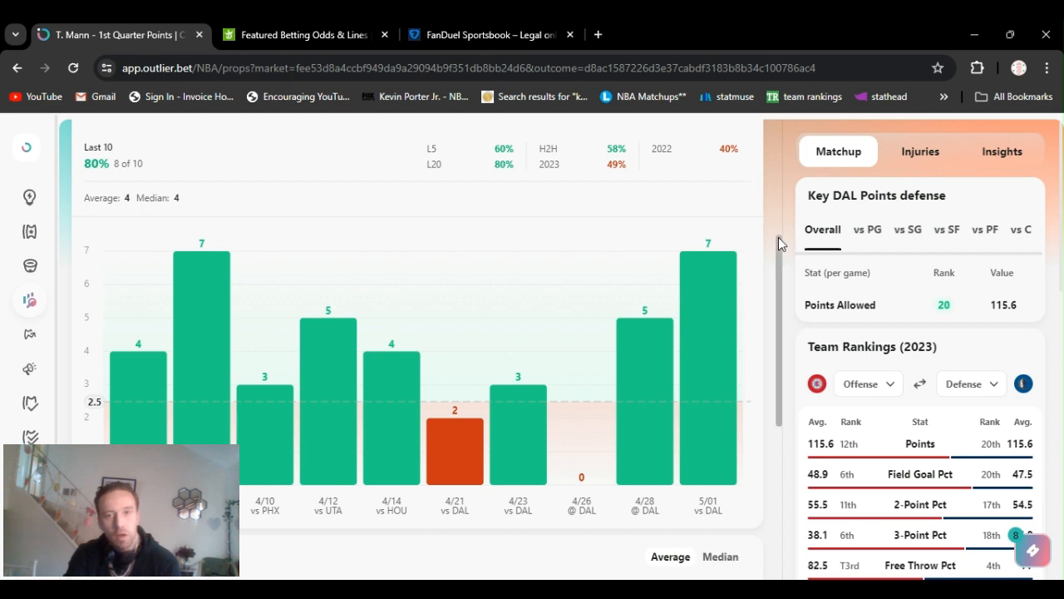
left_click_drag(773, 257, 776, 153)
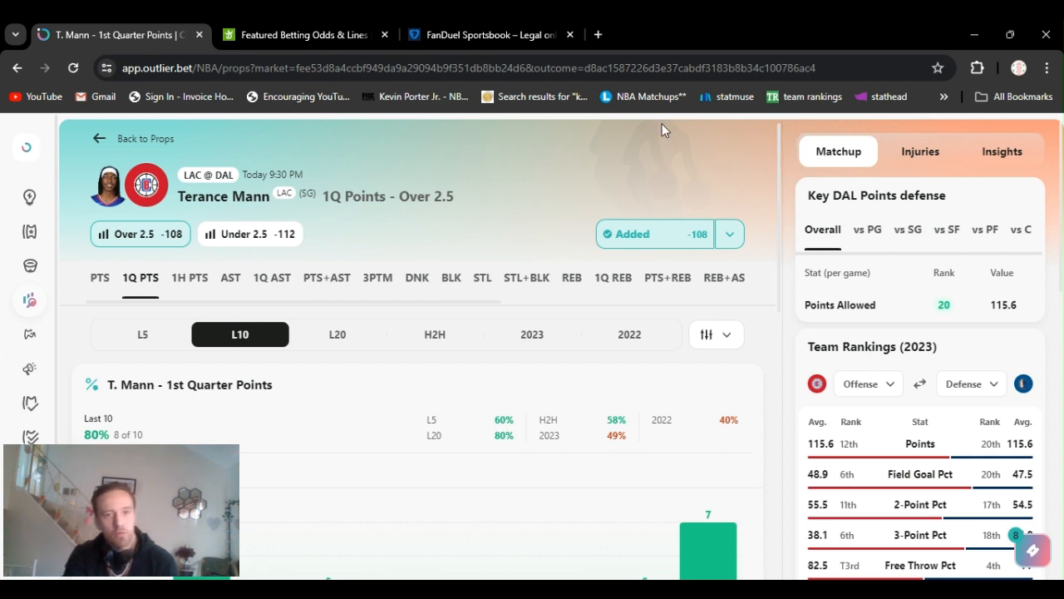
double_click(514, 211)
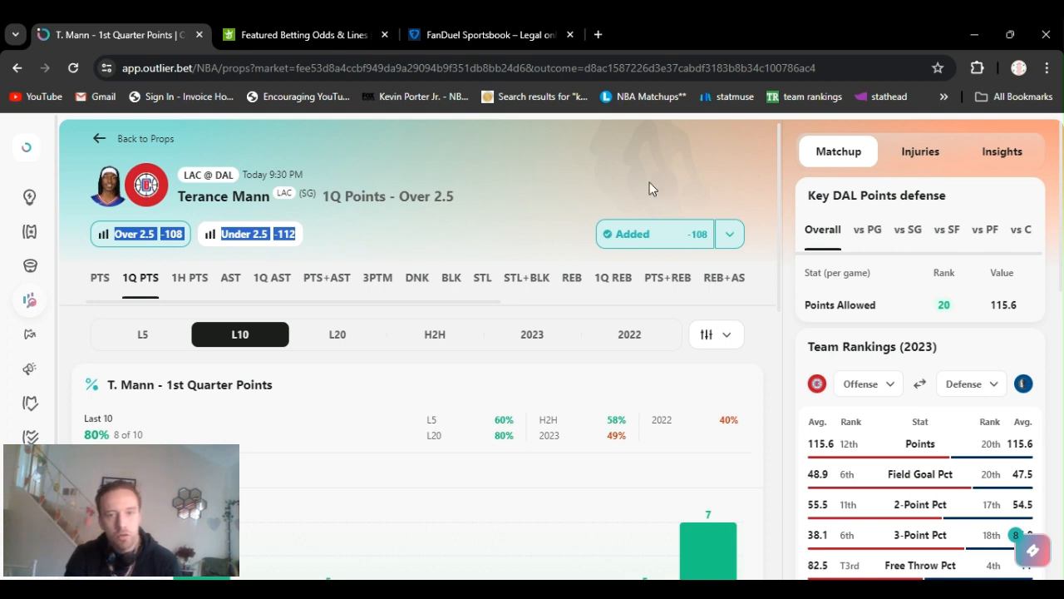
left_click(729, 235)
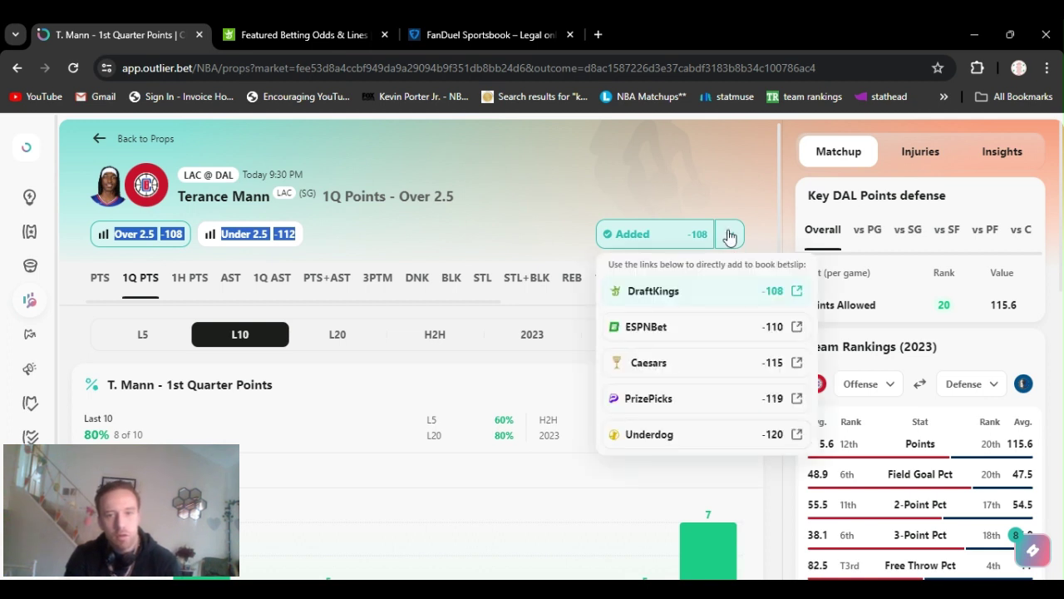
left_click(633, 165)
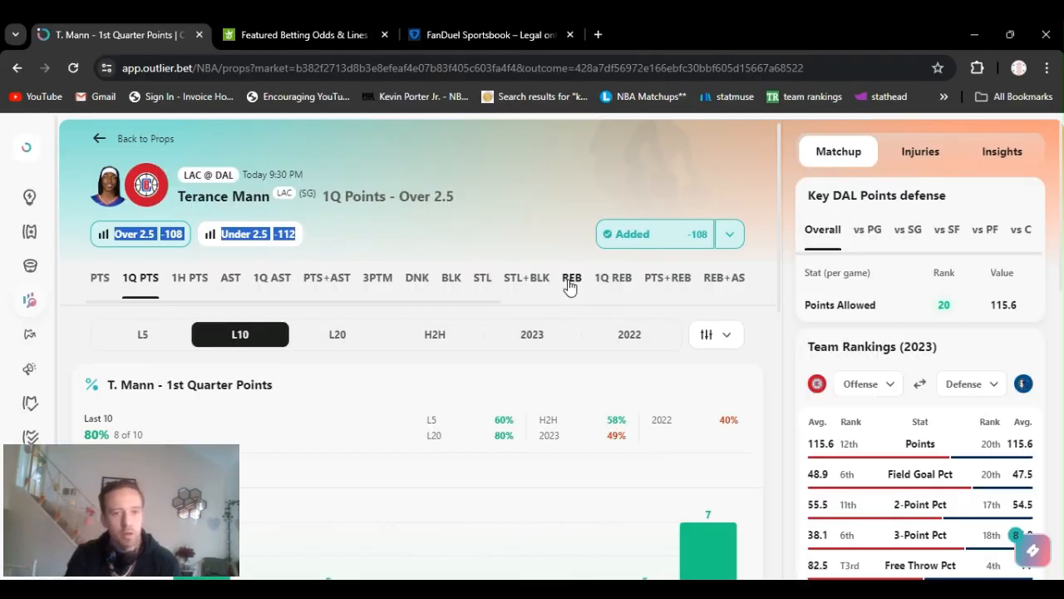
Switch to Terance Mann's Rebounds Over 3.5 prop and view its 5-of-10 last-10 chart.
left_click(570, 285)
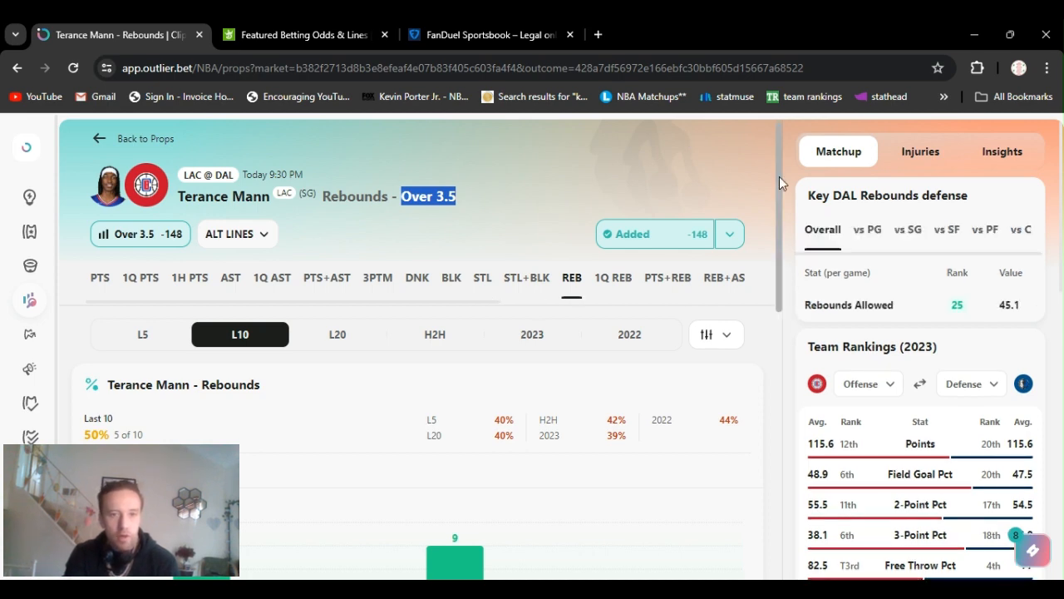
left_click_drag(779, 176, 778, 197)
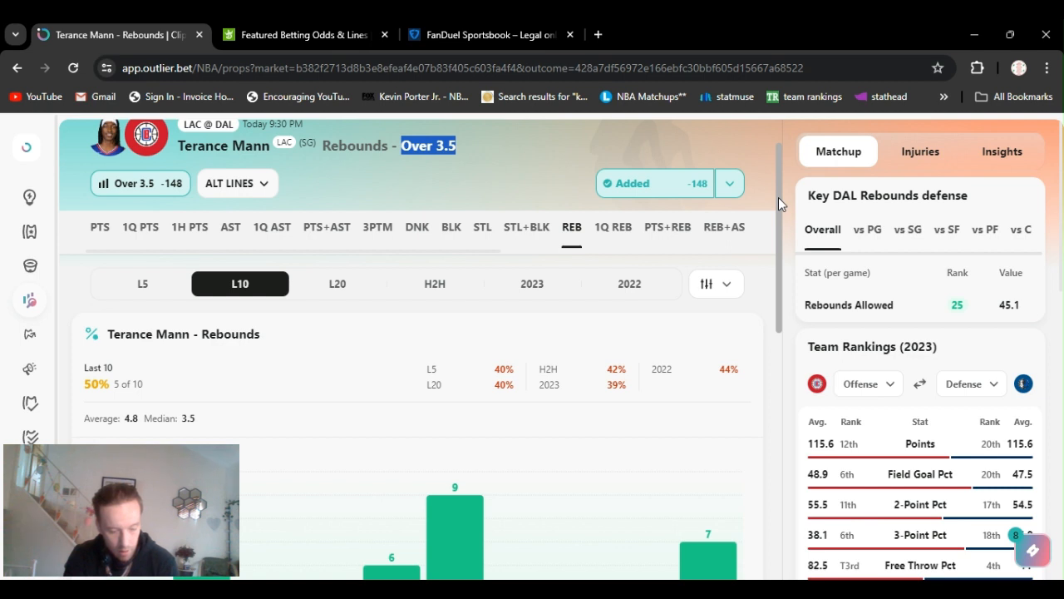
scroll(764, 141, "up", 1)
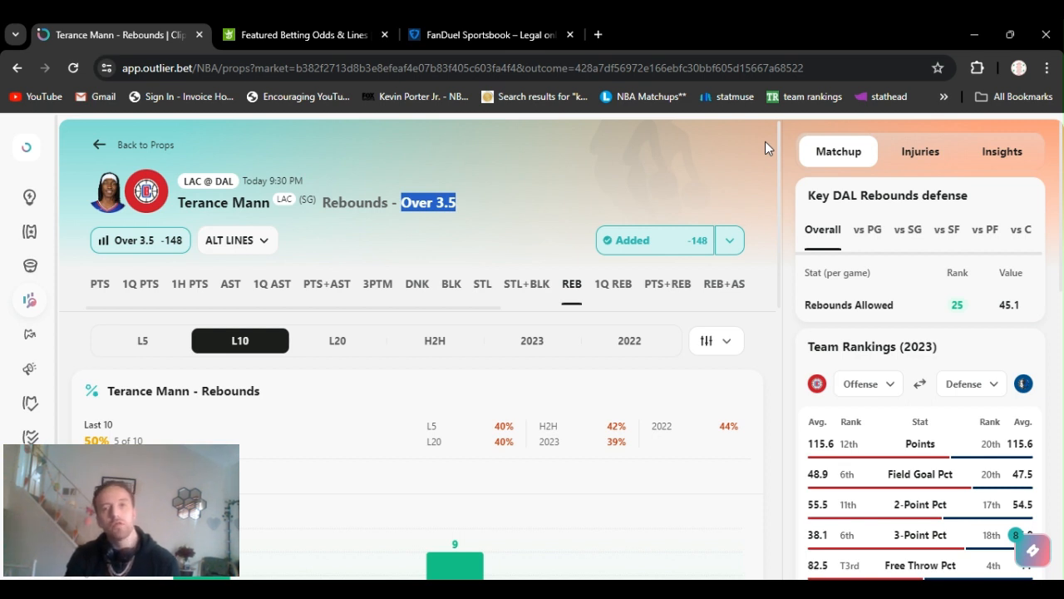
left_click(760, 149)
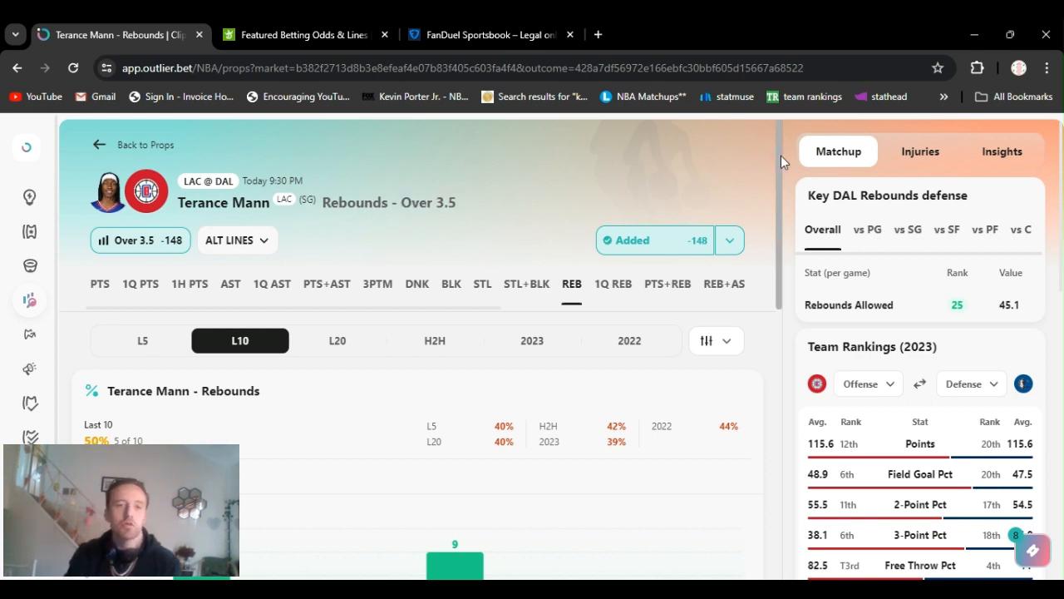
left_click_drag(781, 156, 782, 255)
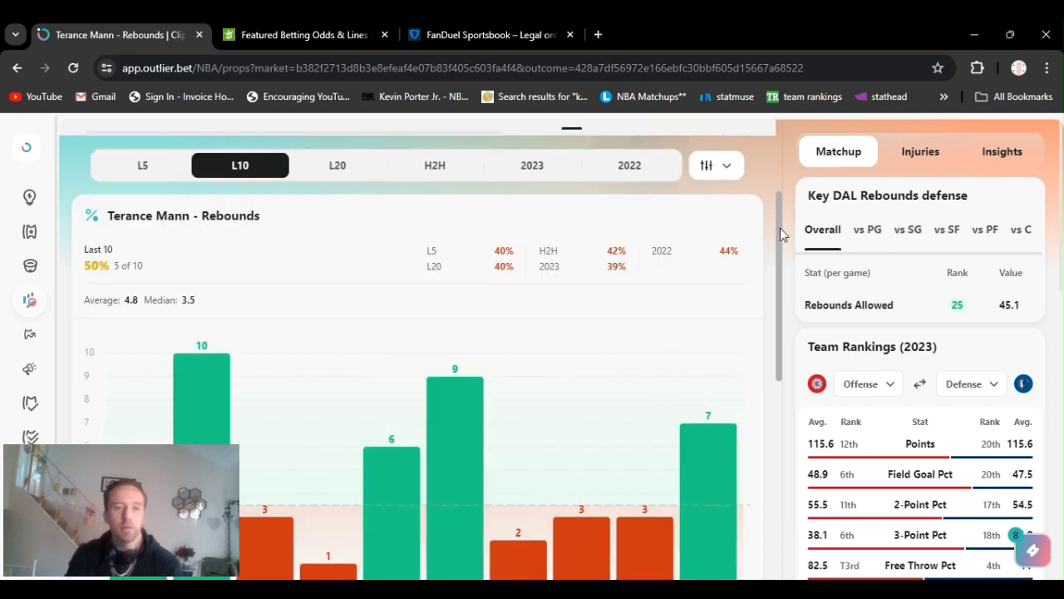
scroll(786, 274, "down", 1)
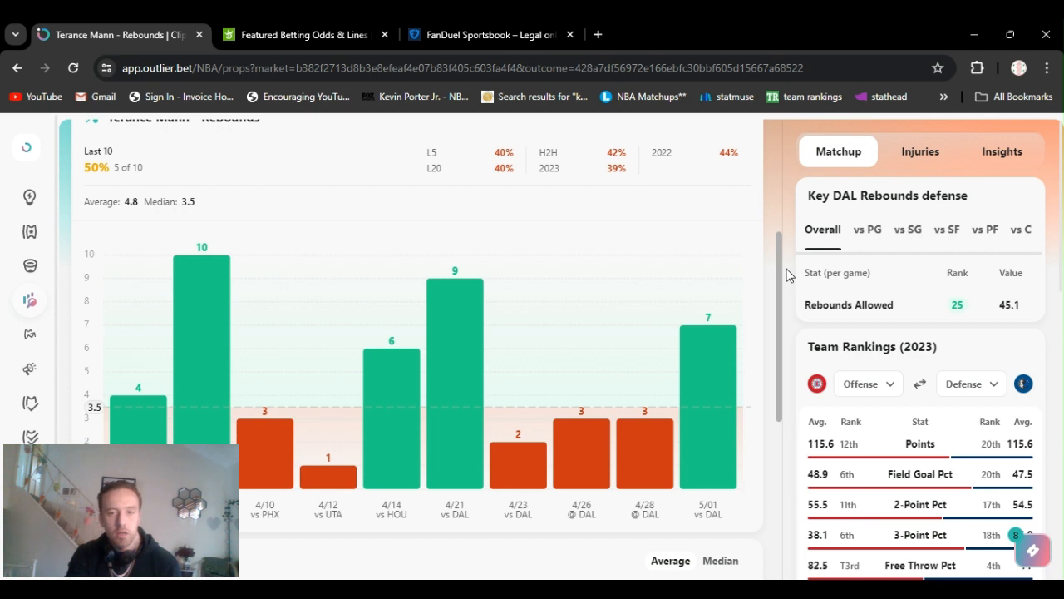
left_click_drag(786, 275, 786, 301)
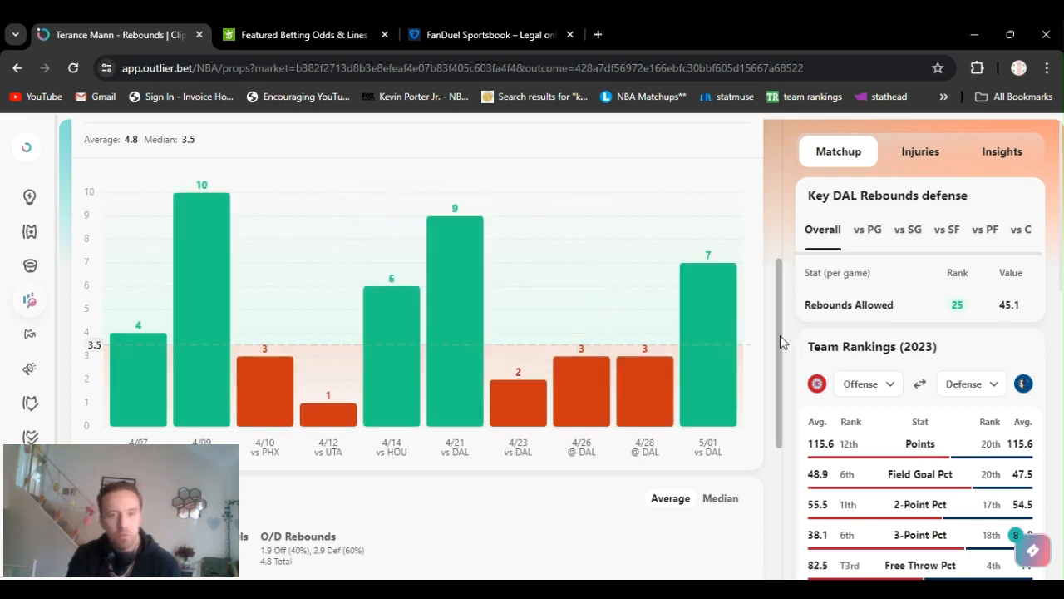
left_click_drag(780, 335, 775, 205)
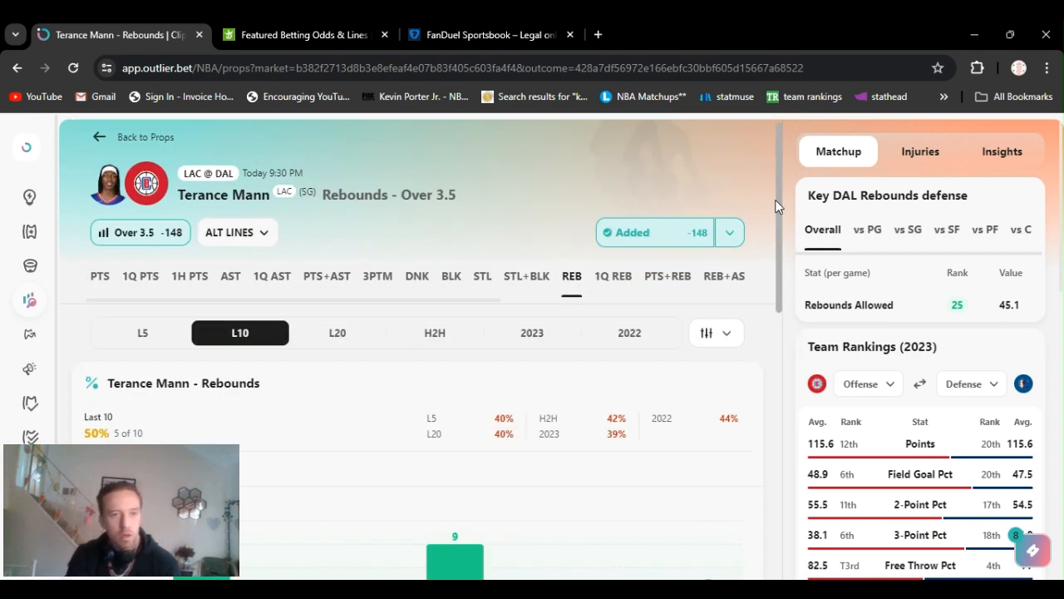
scroll(775, 205, "up", 1)
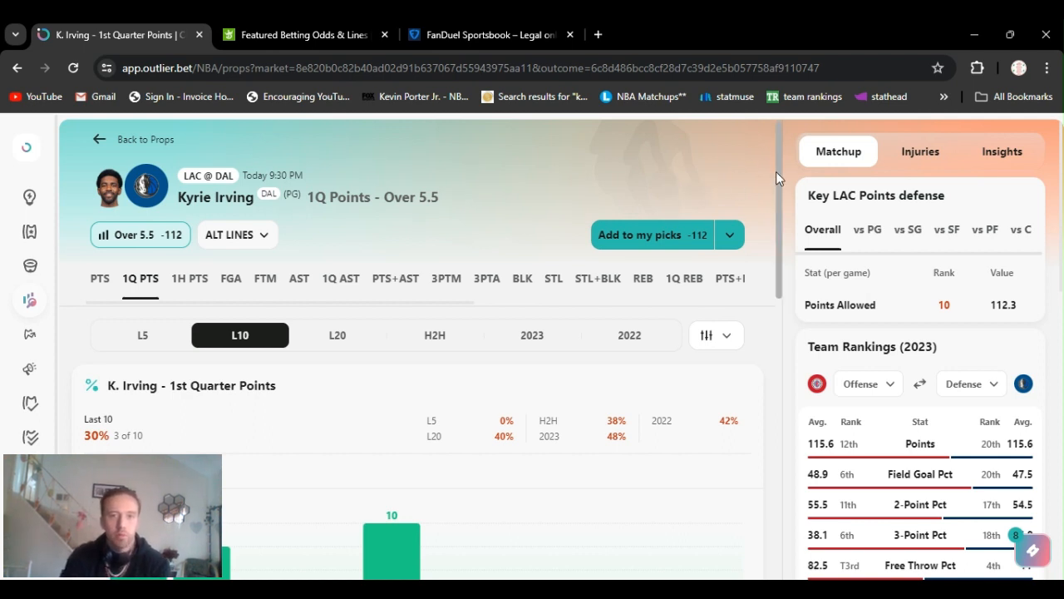
Compare sportsbook odds for Kyrie Irving's 1Q Points Over 5.5 prop, then dismiss the odds list.
left_click(729, 236)
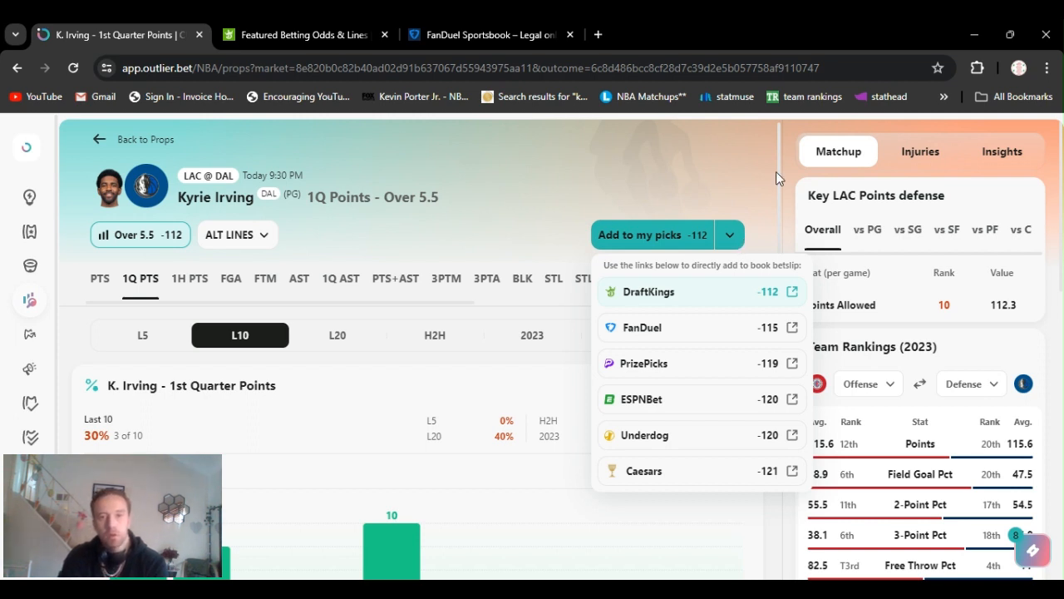
left_click(775, 171)
left_click(733, 239)
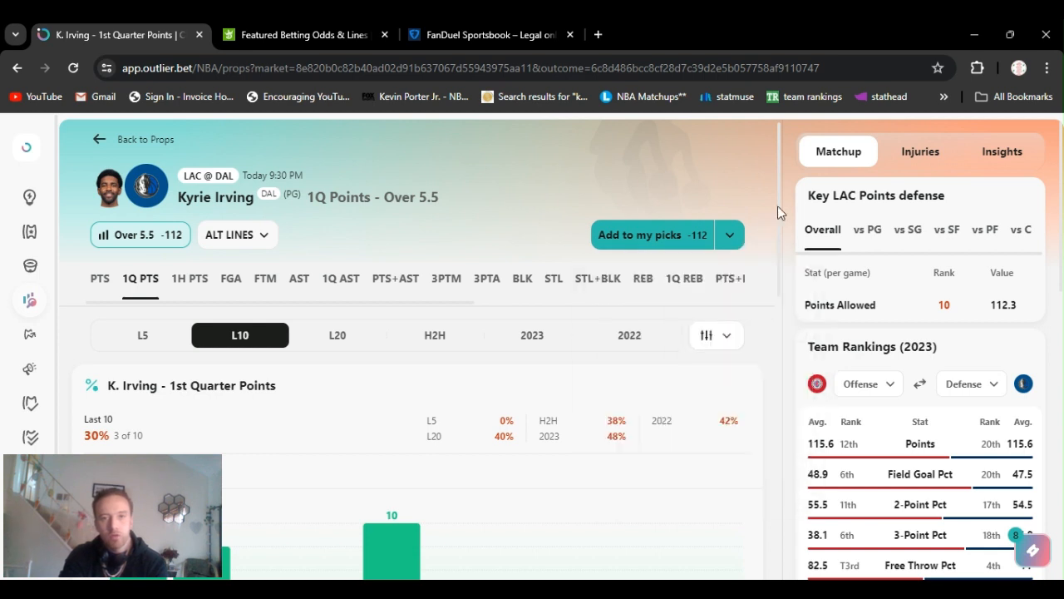
left_click_drag(780, 205, 772, 344)
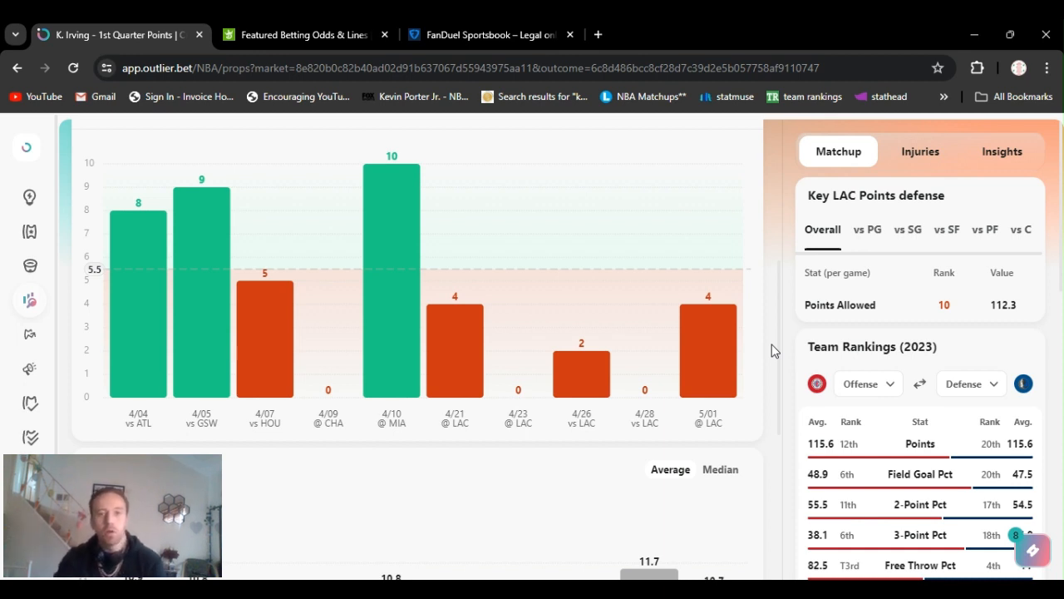
scroll(737, 321, "up", 1)
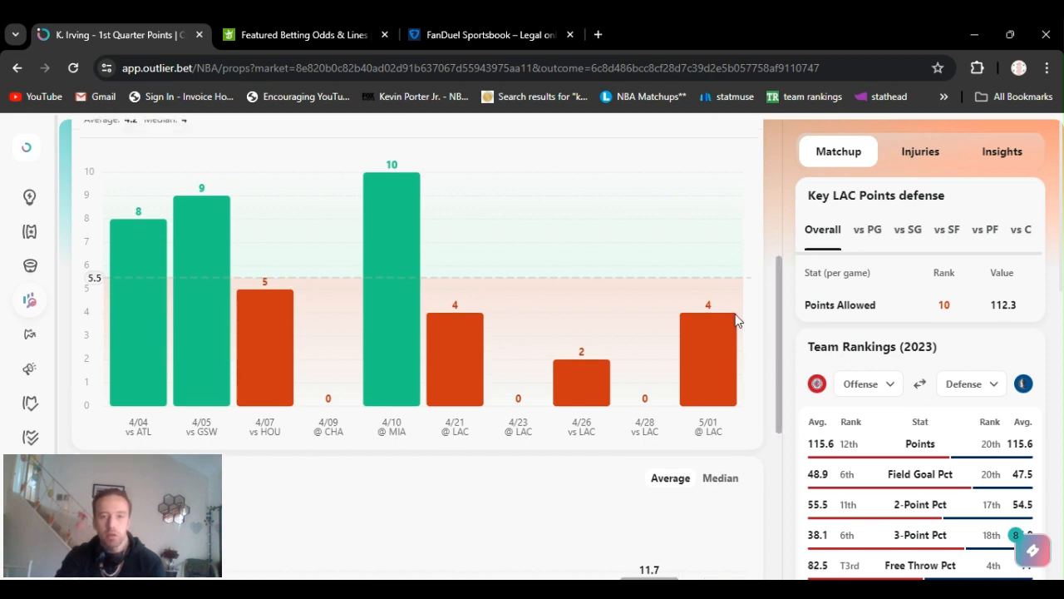
scroll(782, 219, "up", 2)
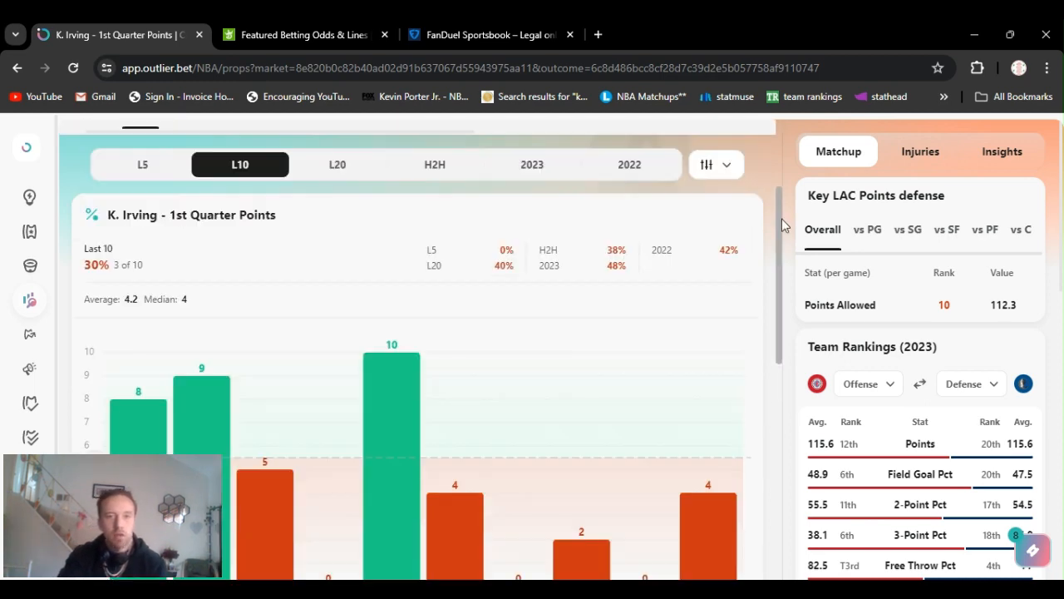
scroll(781, 219, "up", 2)
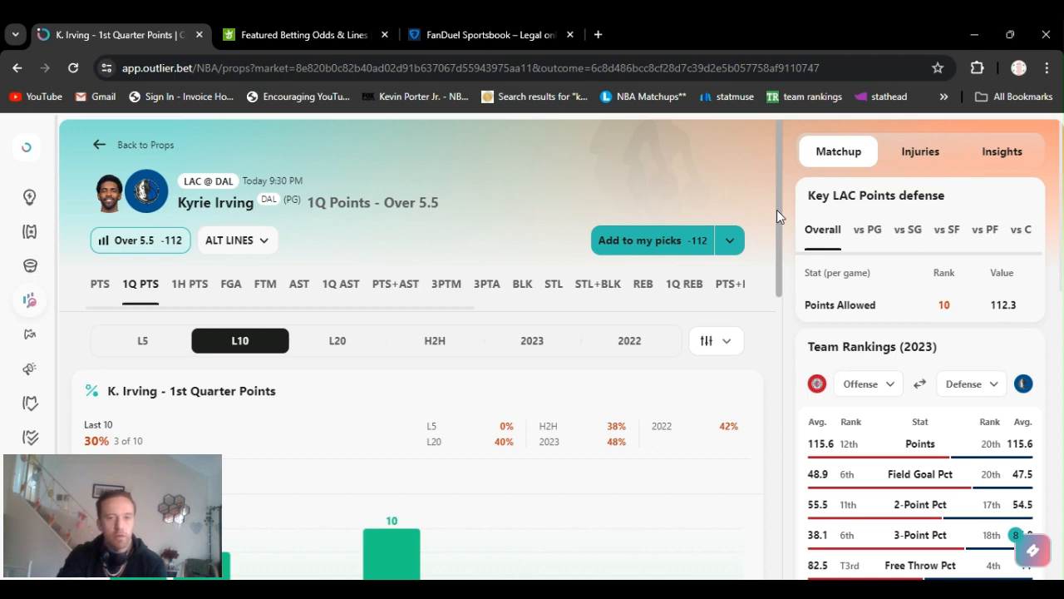
scroll(774, 277, "down", 1)
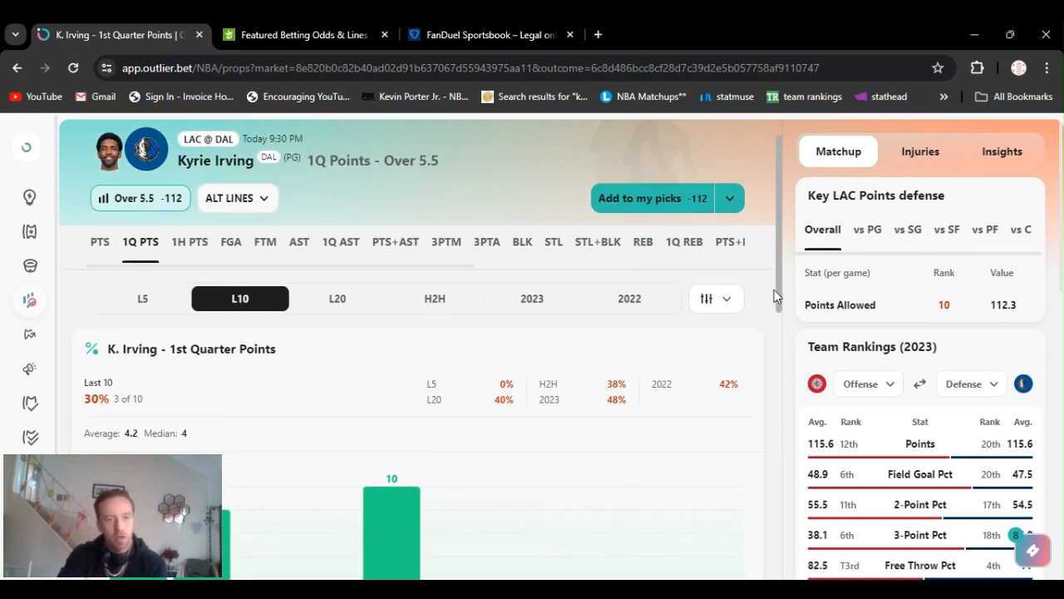
scroll(774, 290, "down", 5)
scroll(786, 357, "up", 1)
scroll(780, 283, "up", 3)
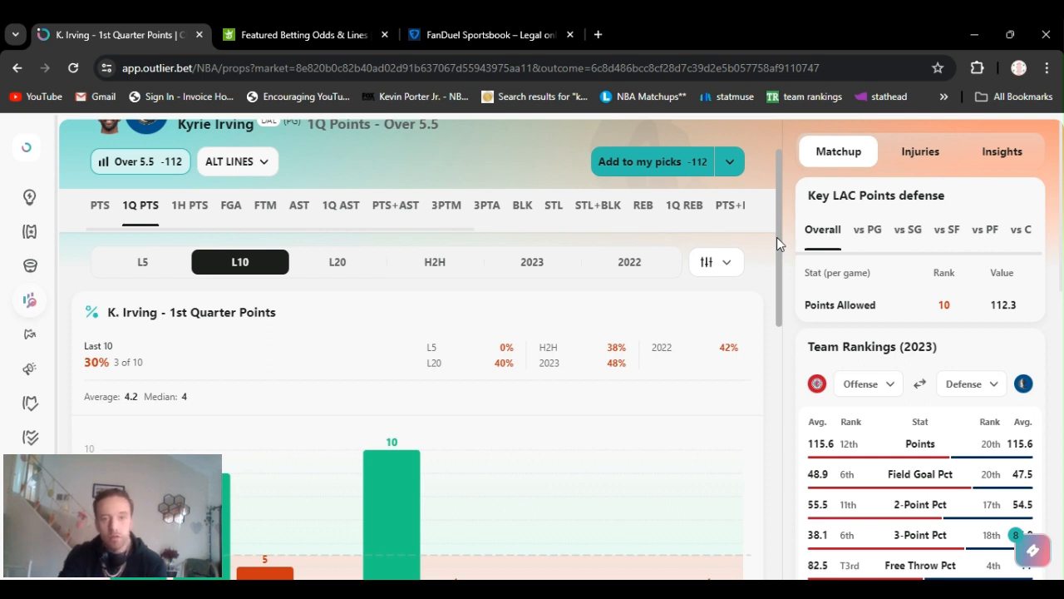
scroll(779, 268, "down", 1)
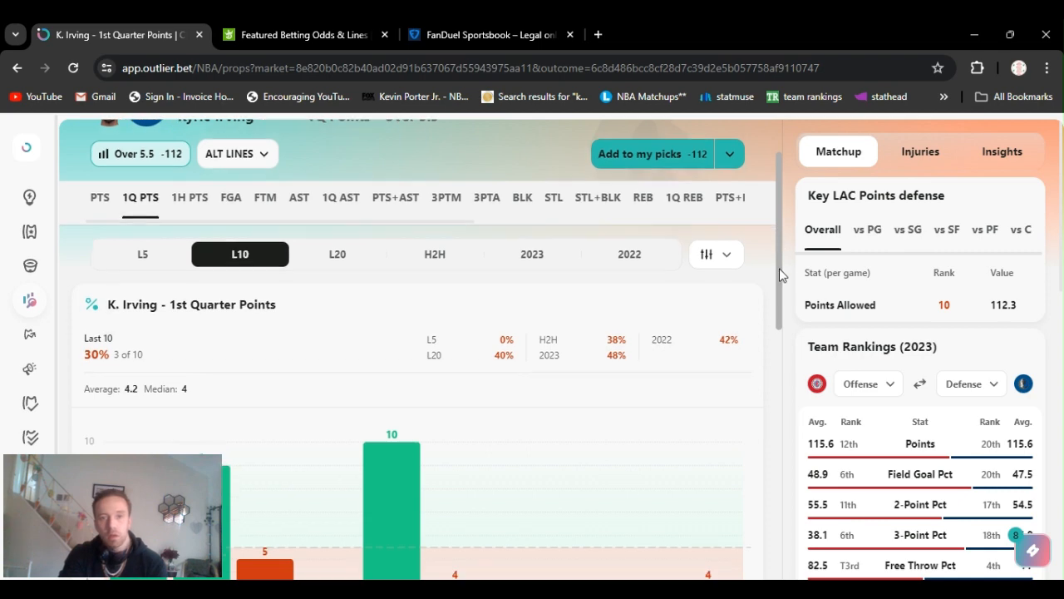
scroll(781, 274, "up", 2)
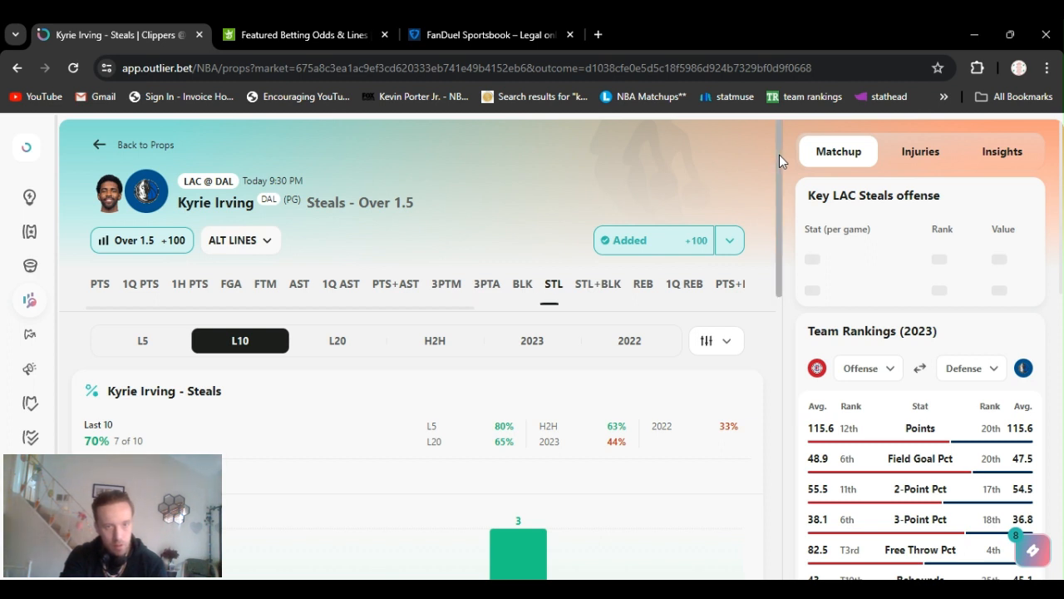
left_click_drag(779, 154, 778, 202)
scroll(778, 202, "down", 1)
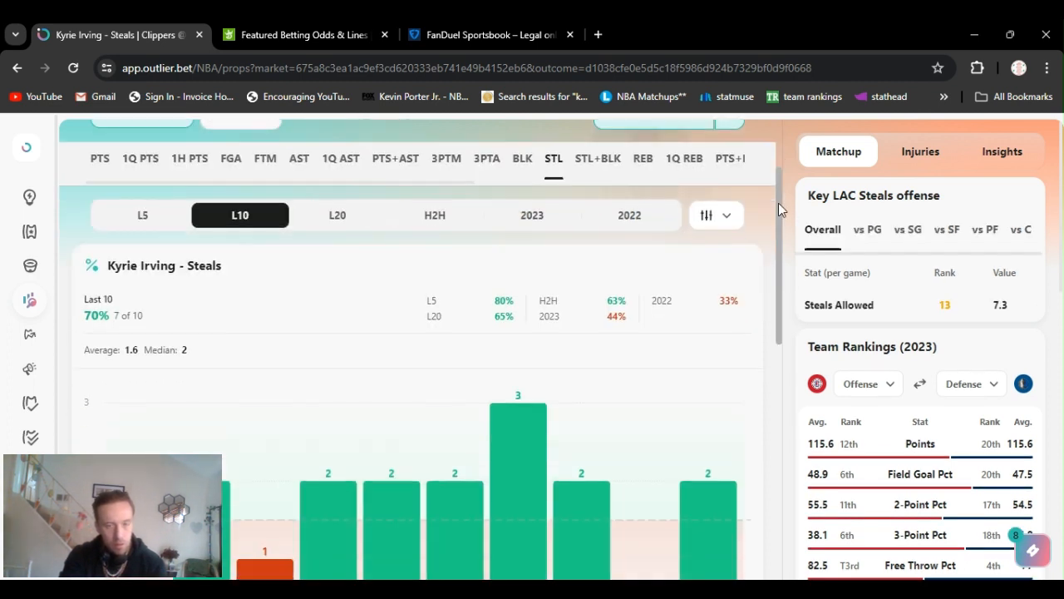
scroll(778, 204, "down", 1)
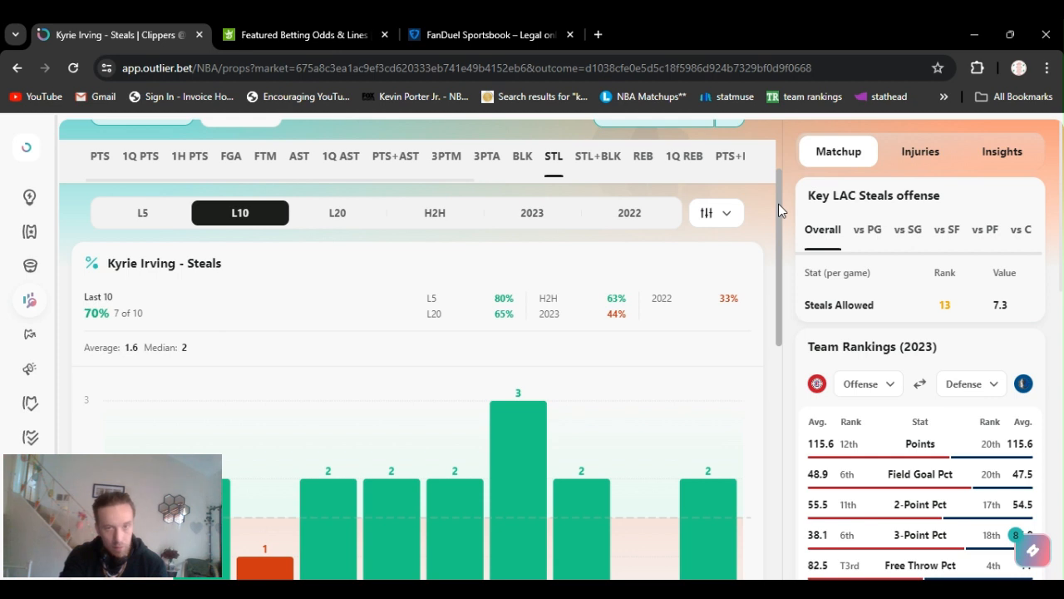
scroll(778, 203, "down", 1)
scroll(771, 235, "up", 2)
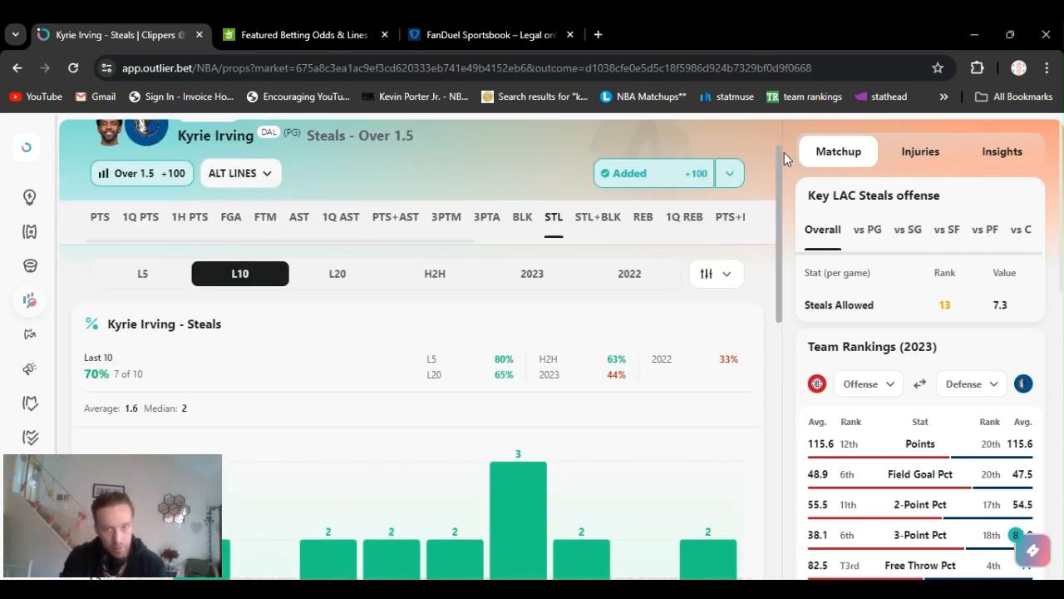
scroll(784, 152, "up", 1)
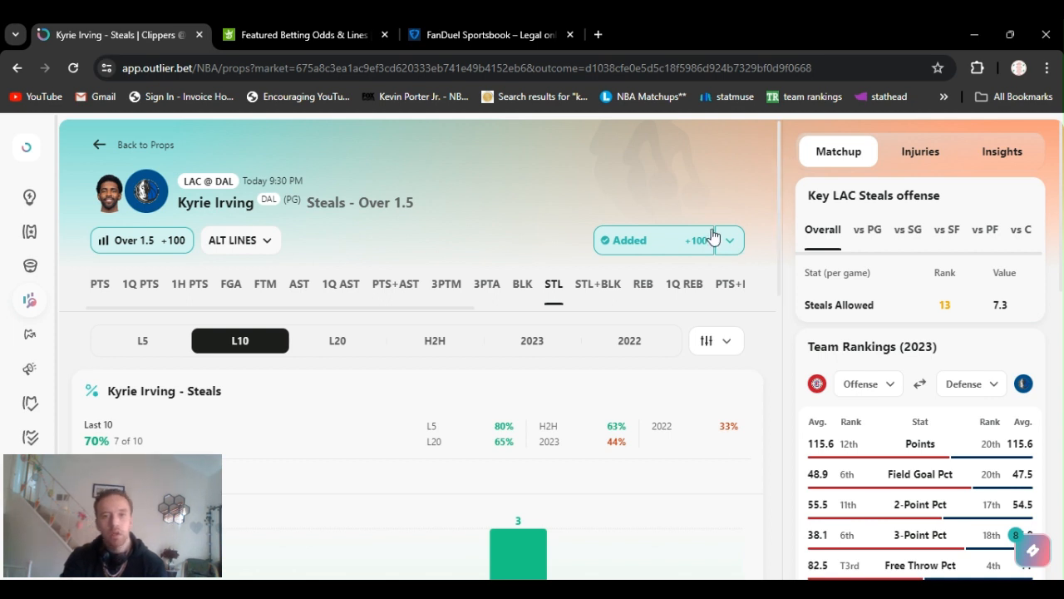
left_click_drag(778, 239, 782, 336)
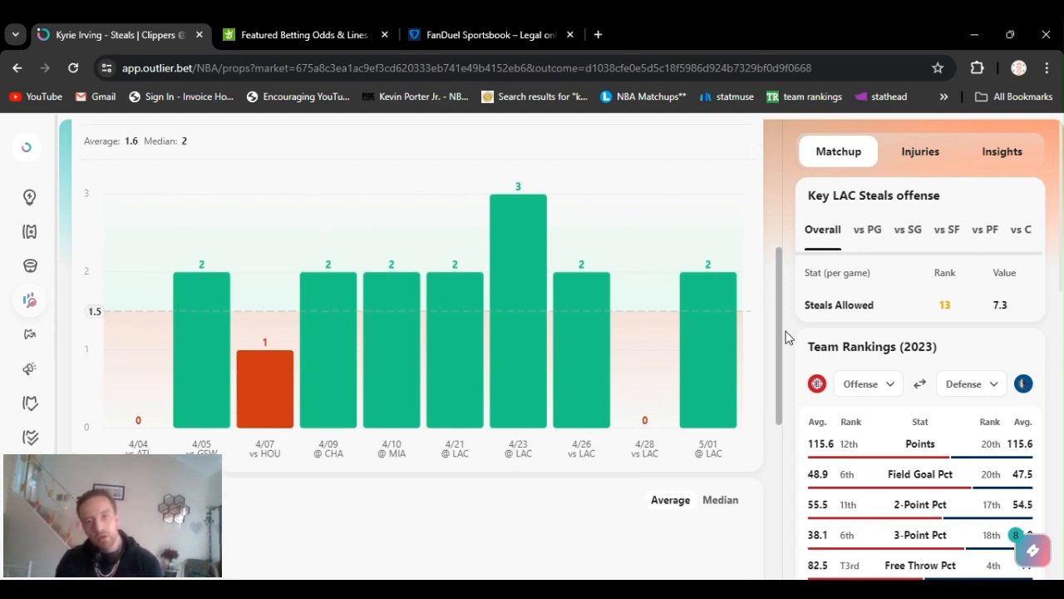
scroll(750, 285, "up", 1)
scroll(756, 266, "up", 4)
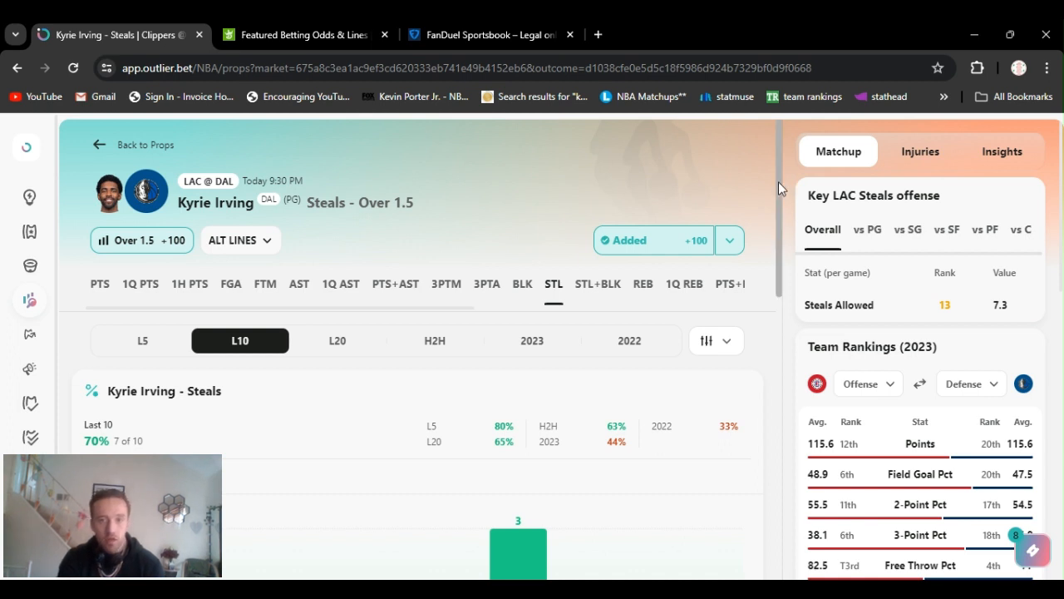
scroll(778, 182, "down", 1)
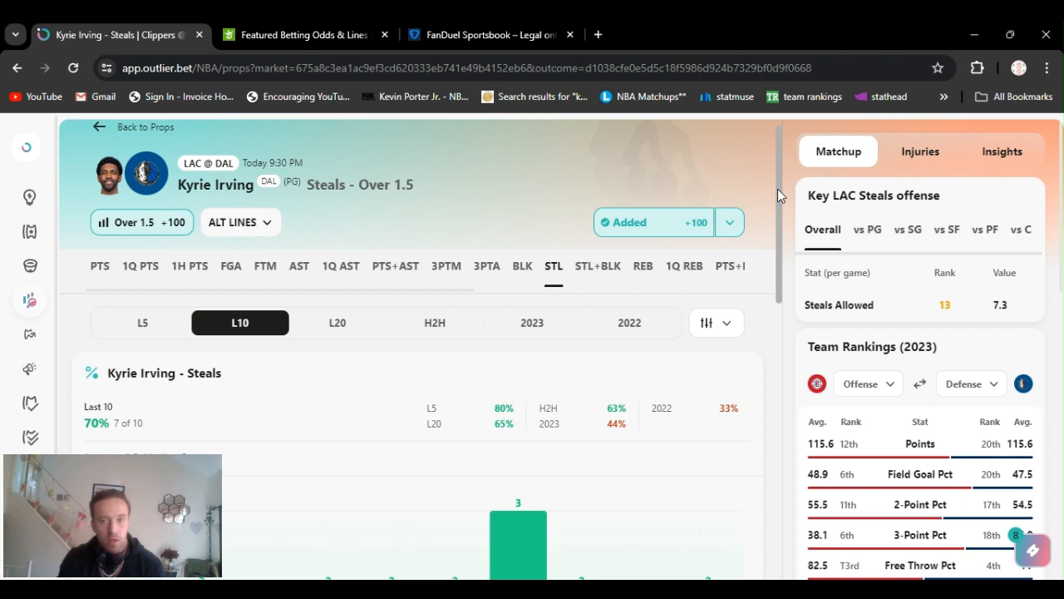
scroll(777, 193, "up", 1)
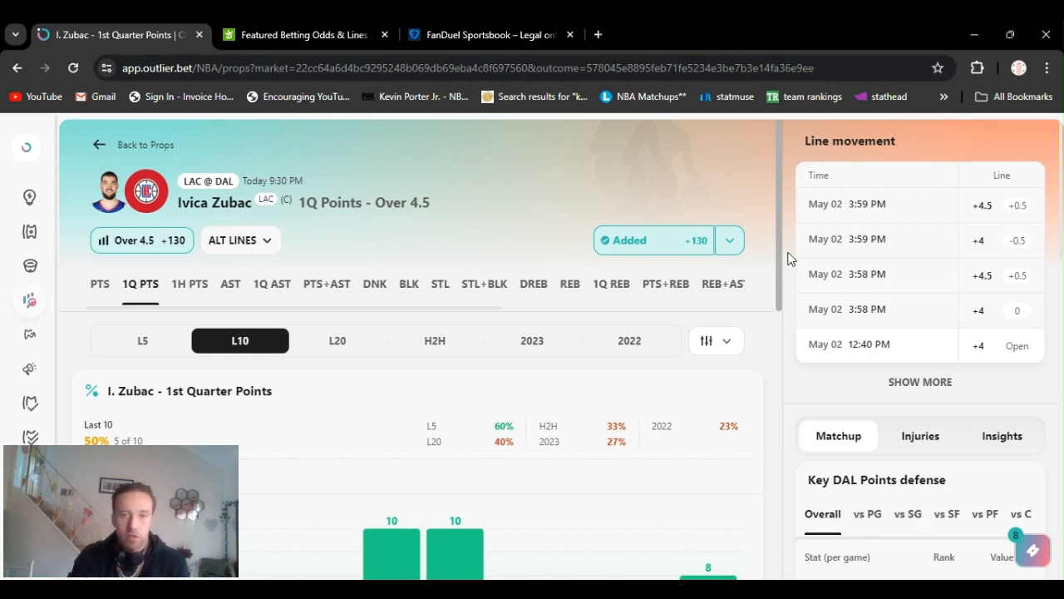
scroll(785, 287, "down", 2)
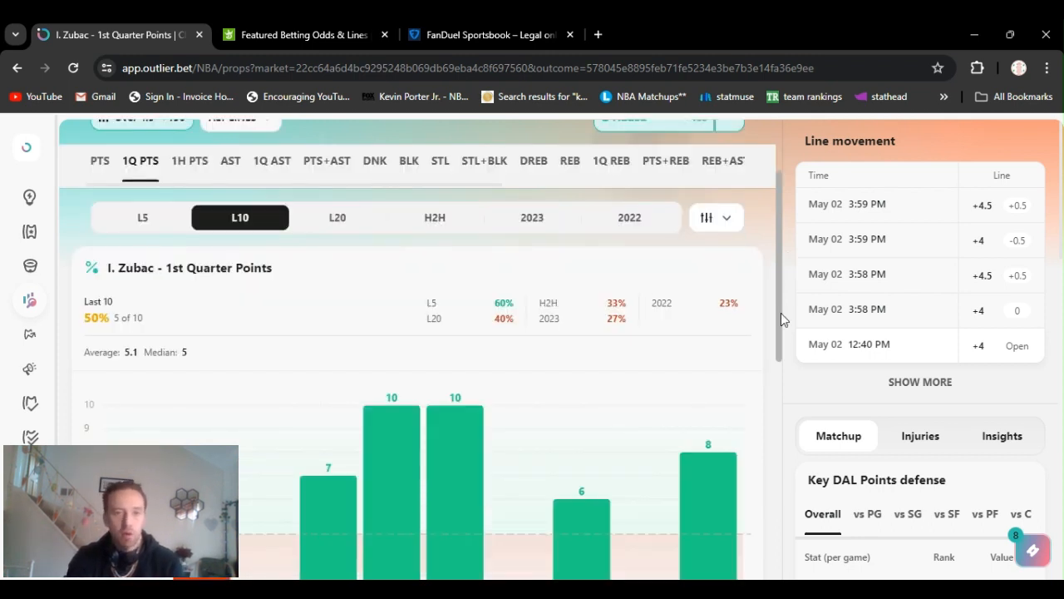
scroll(779, 330, "down", 3)
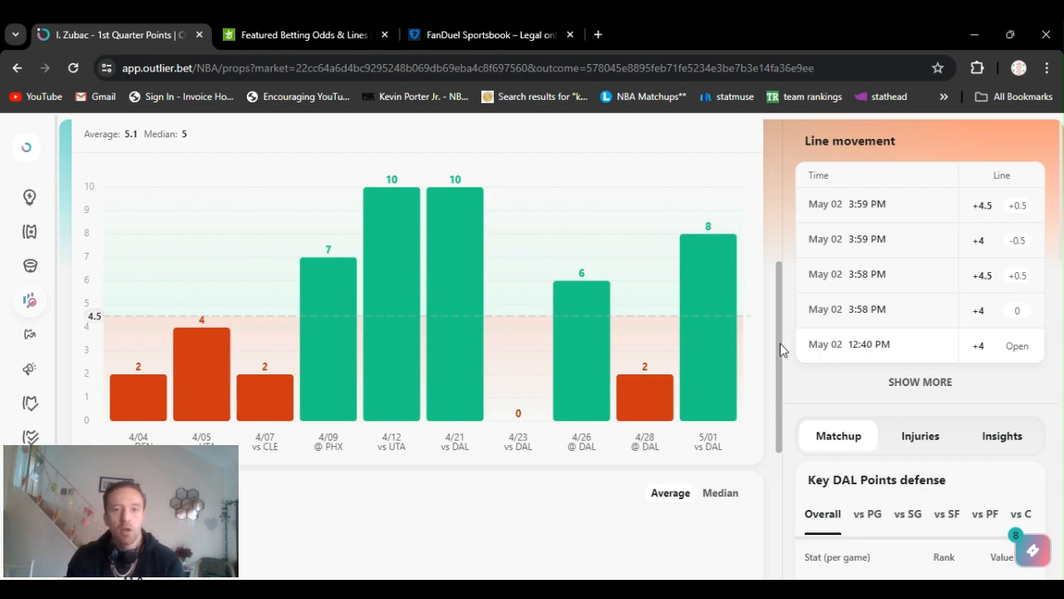
scroll(794, 292, "up", 1)
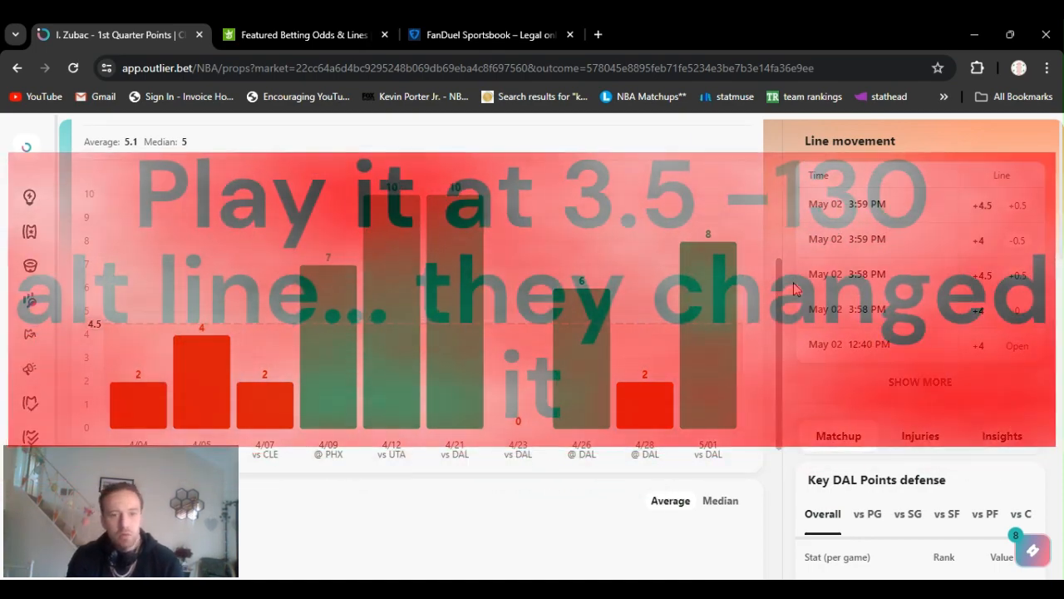
scroll(781, 266, "up", 3)
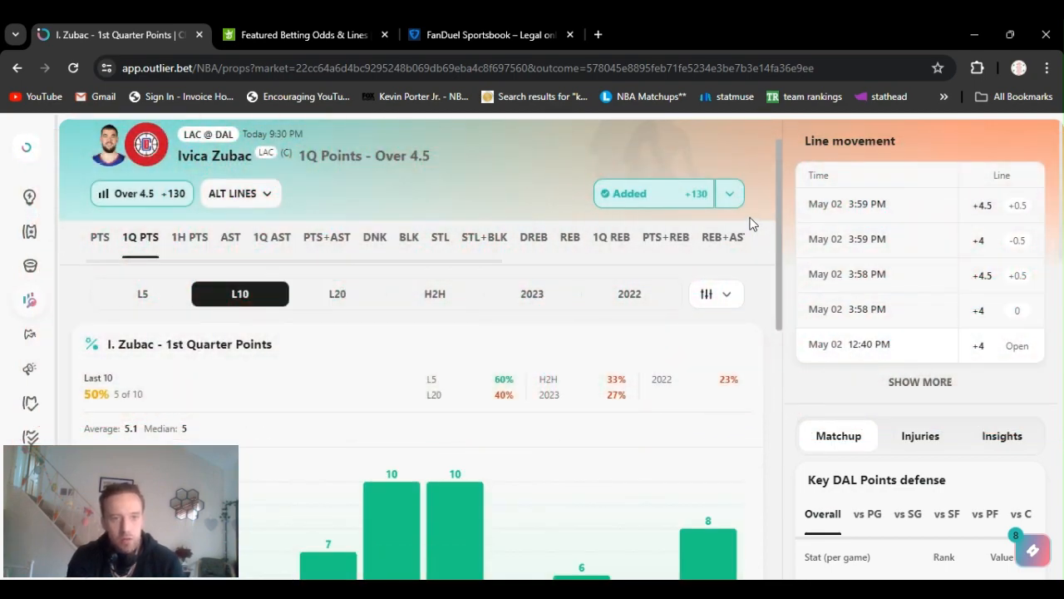
scroll(751, 222, "up", 1)
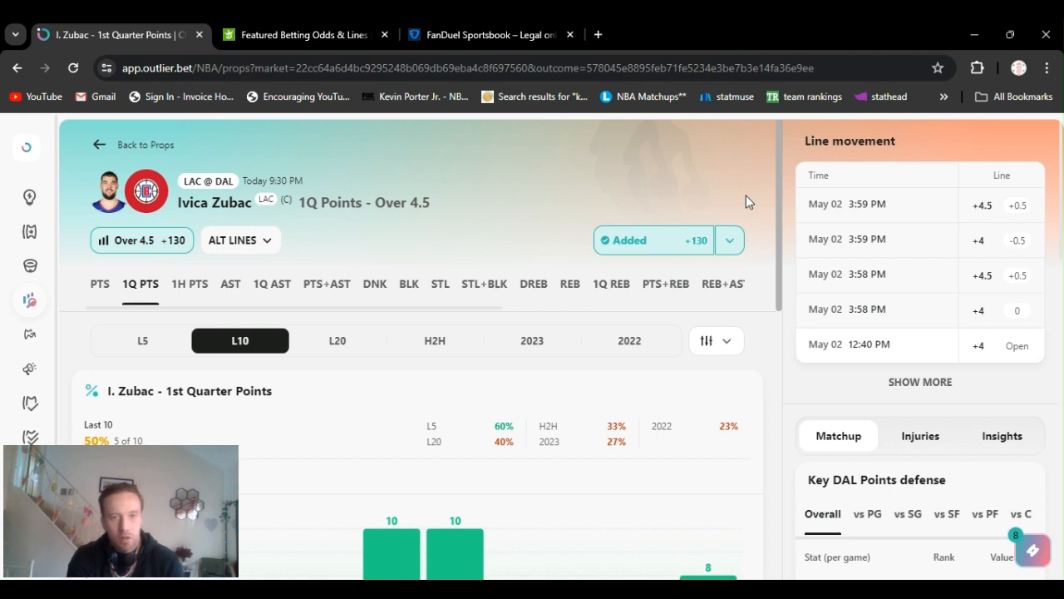
scroll(751, 371, "down", 4)
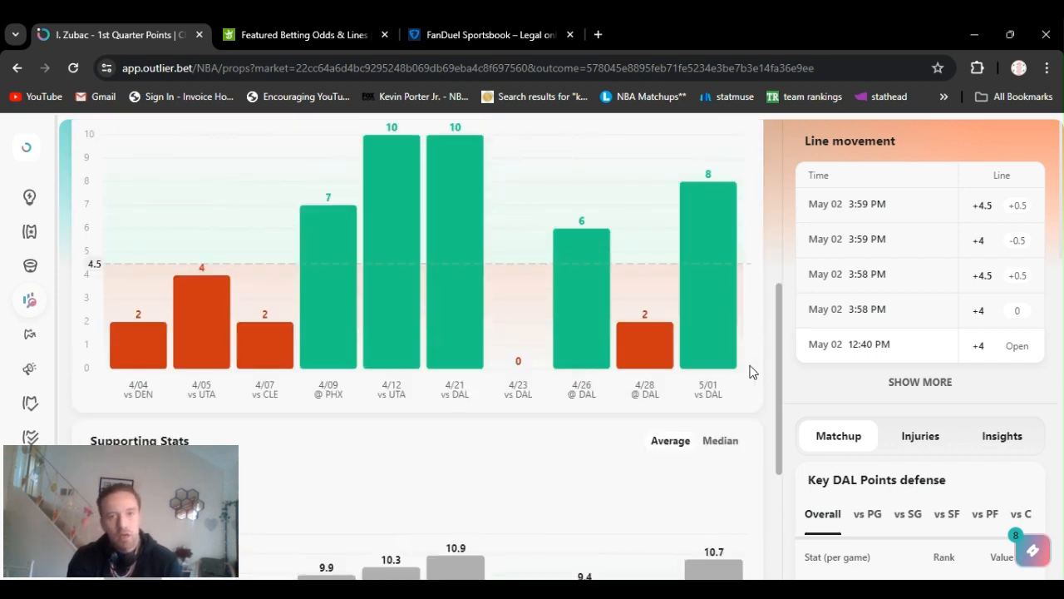
scroll(751, 372, "up", 1)
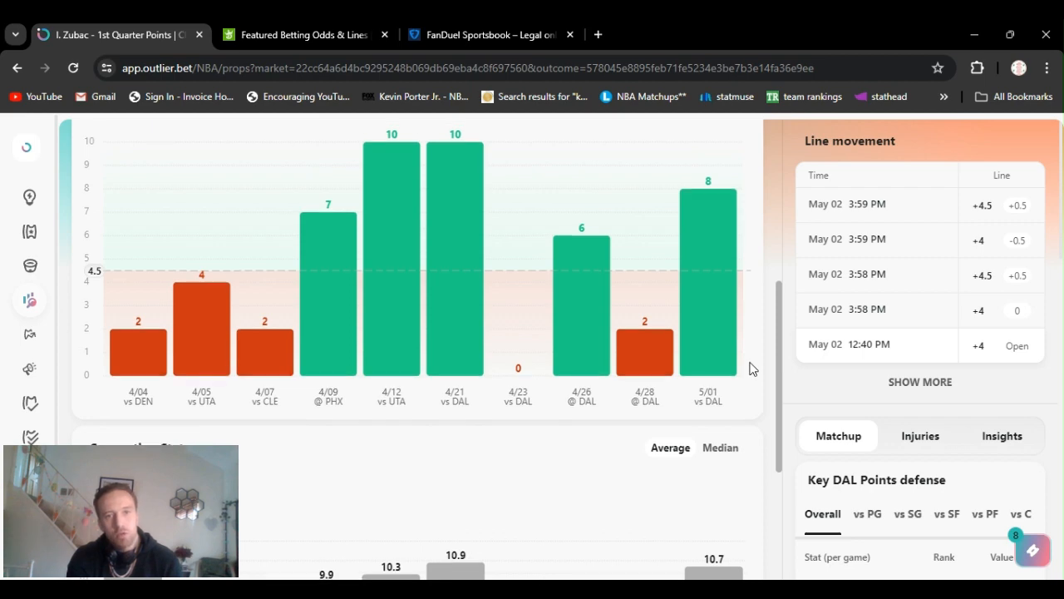
scroll(750, 369, "up", 1)
scroll(748, 269, "up", 2)
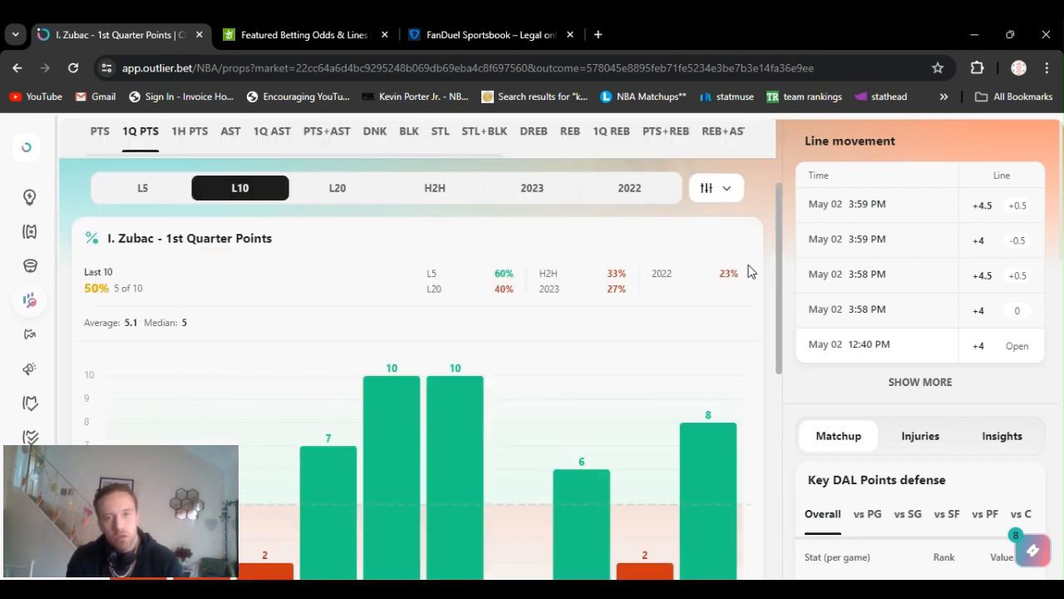
scroll(742, 248, "up", 2)
scroll(742, 248, "up", 1)
scroll(735, 200, "up", 1)
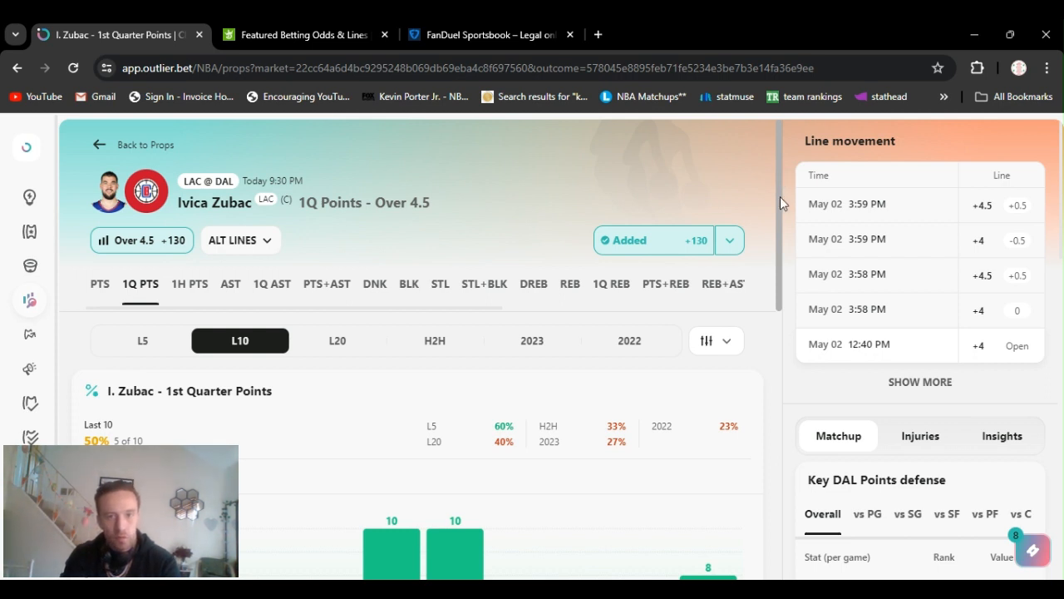
scroll(780, 197, "down", 1)
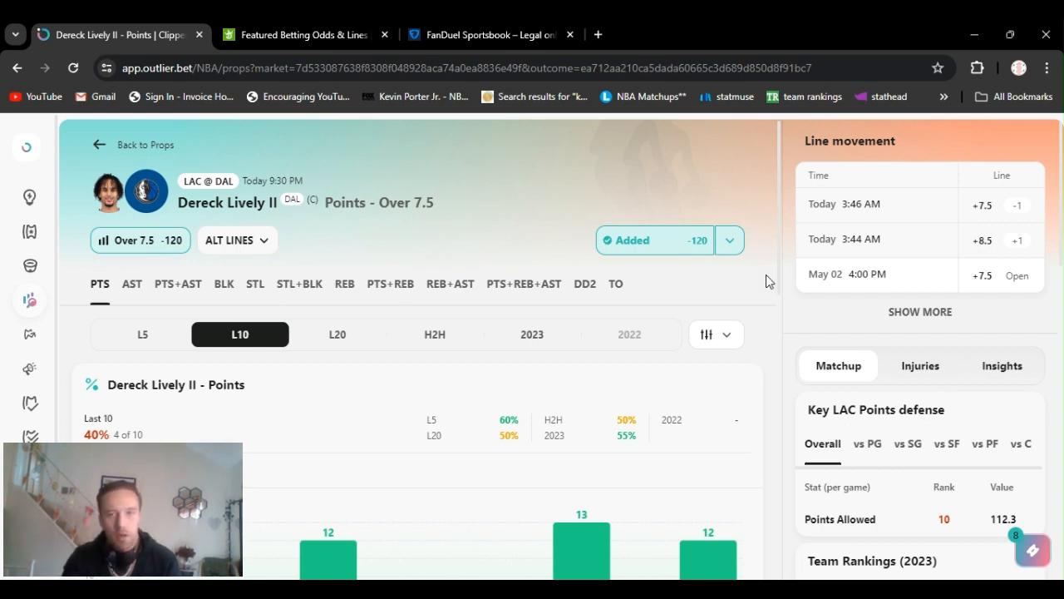
scroll(782, 240, "down", 2)
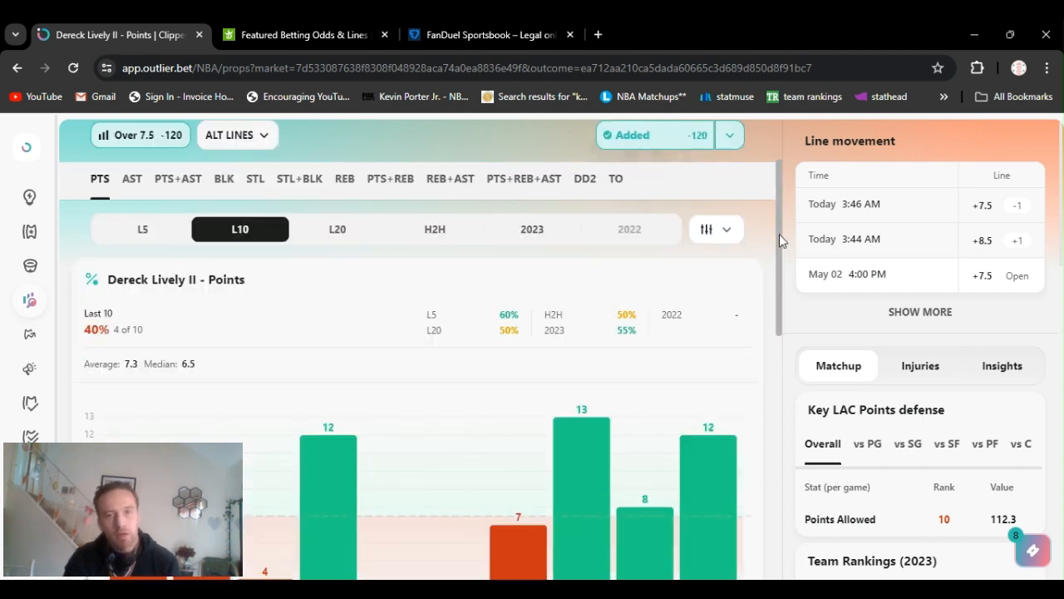
left_click_drag(779, 233, 777, 316)
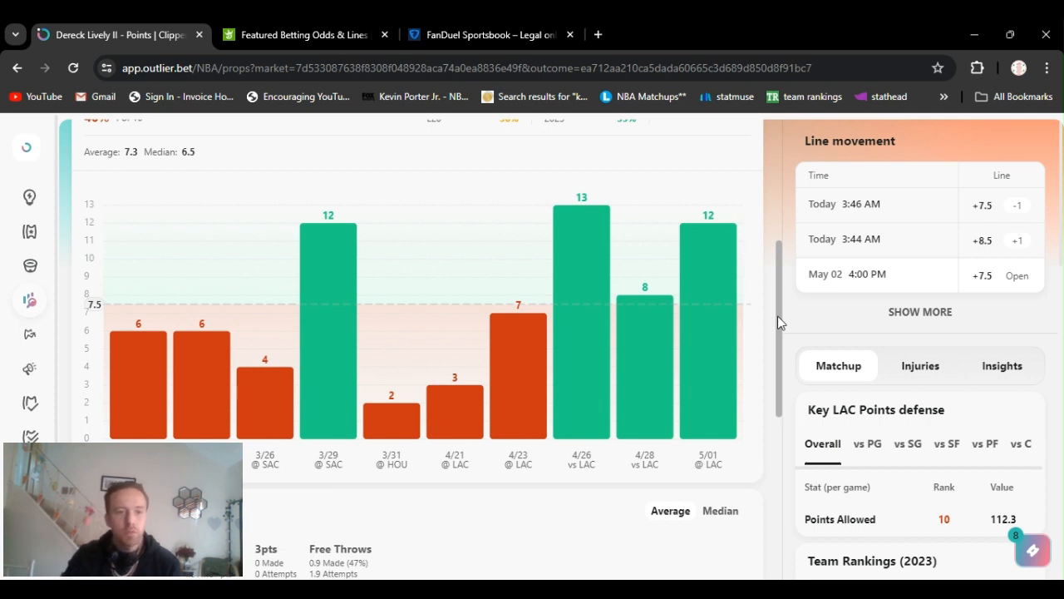
left_click(775, 492)
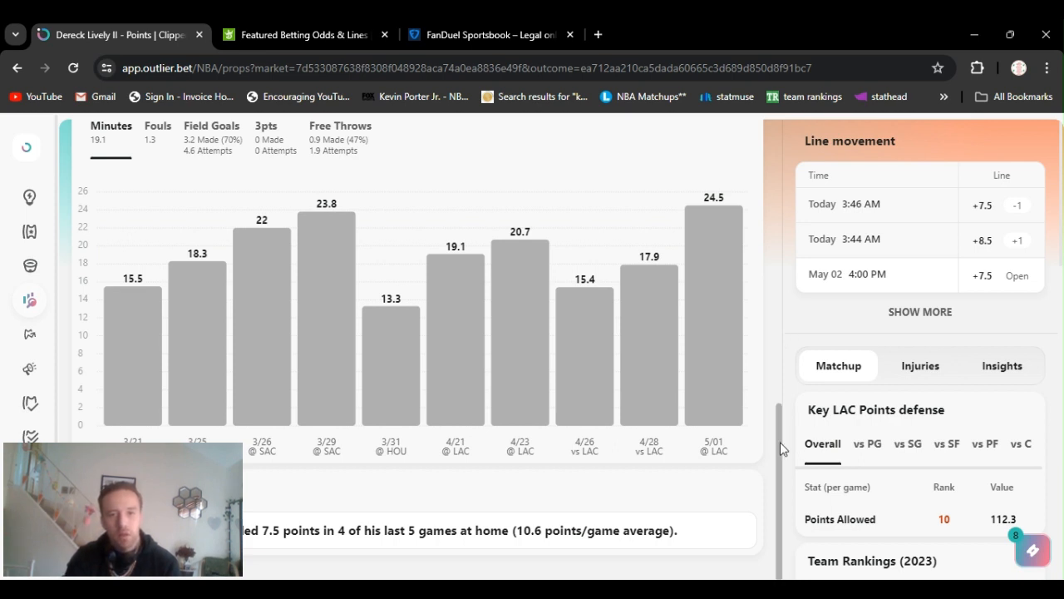
scroll(777, 434, "up", 1)
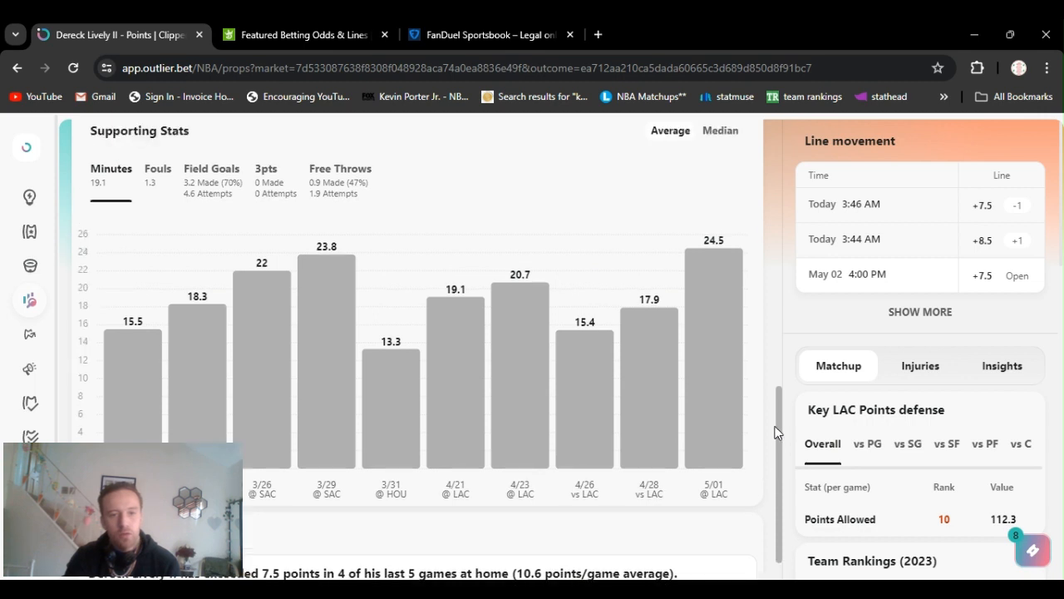
scroll(777, 430, "up", 1)
left_click_drag(777, 429, 776, 421)
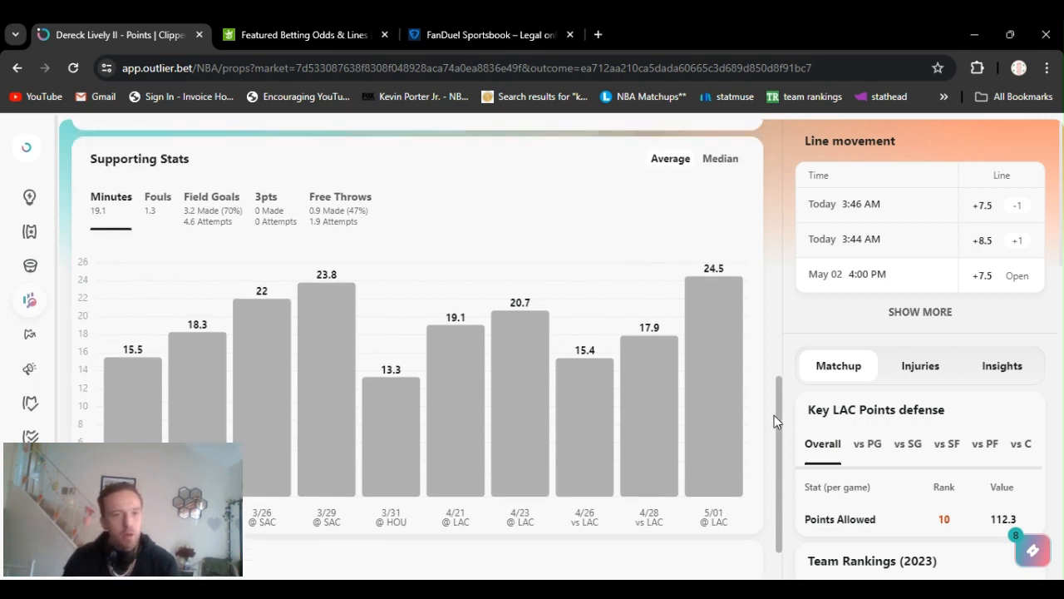
scroll(773, 420, "up", 1)
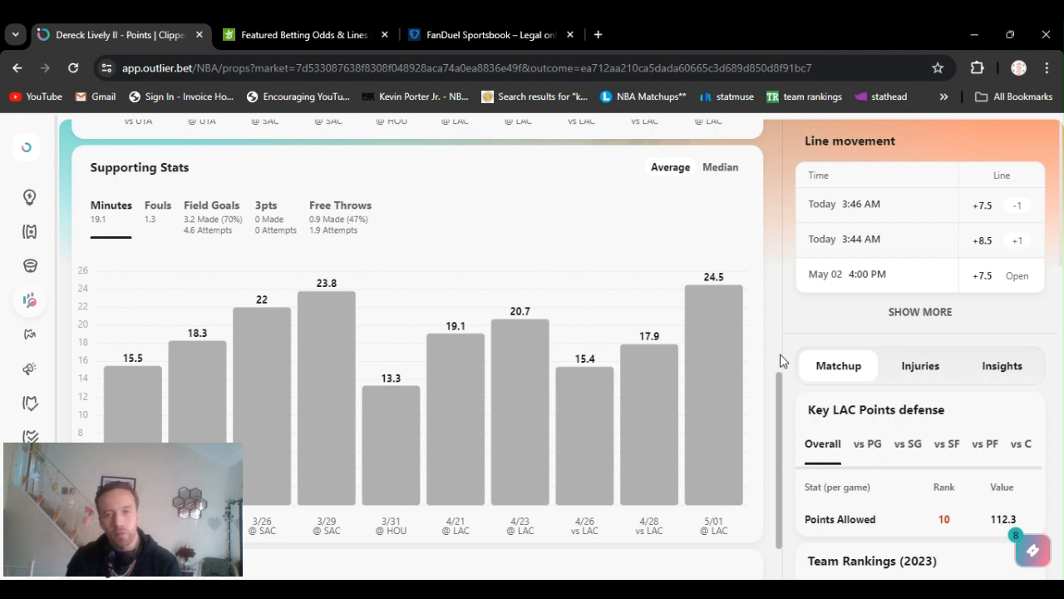
scroll(781, 359, "up", 3)
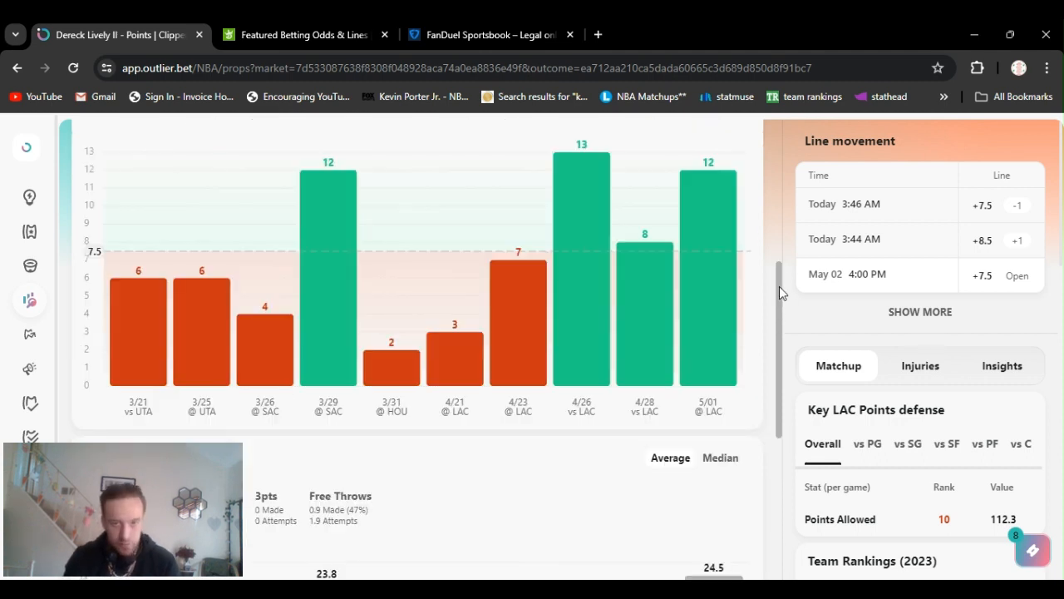
left_click_drag(779, 286, 769, 170)
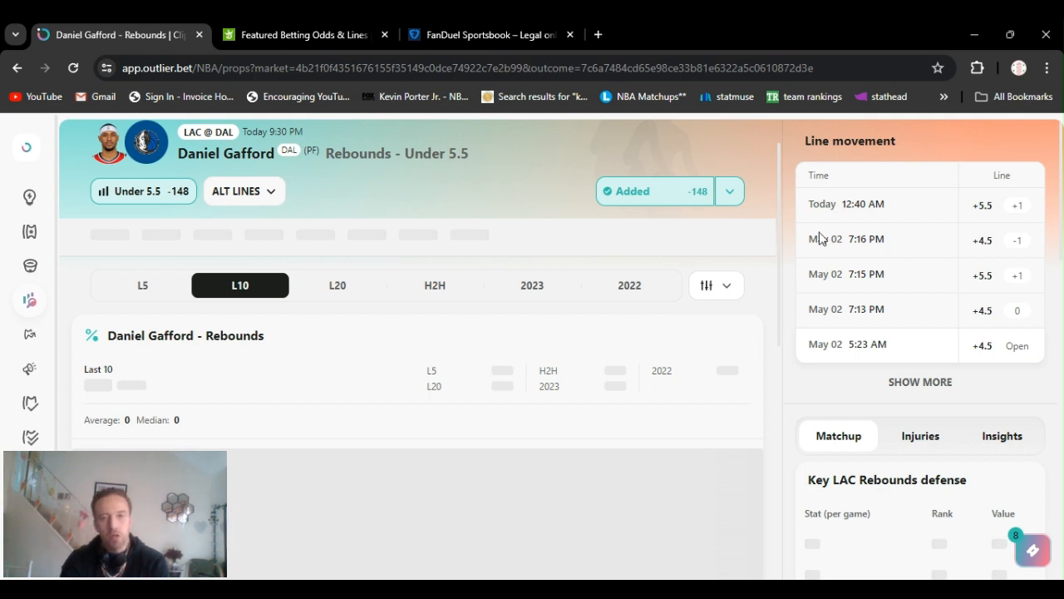
scroll(781, 331, "down", 5)
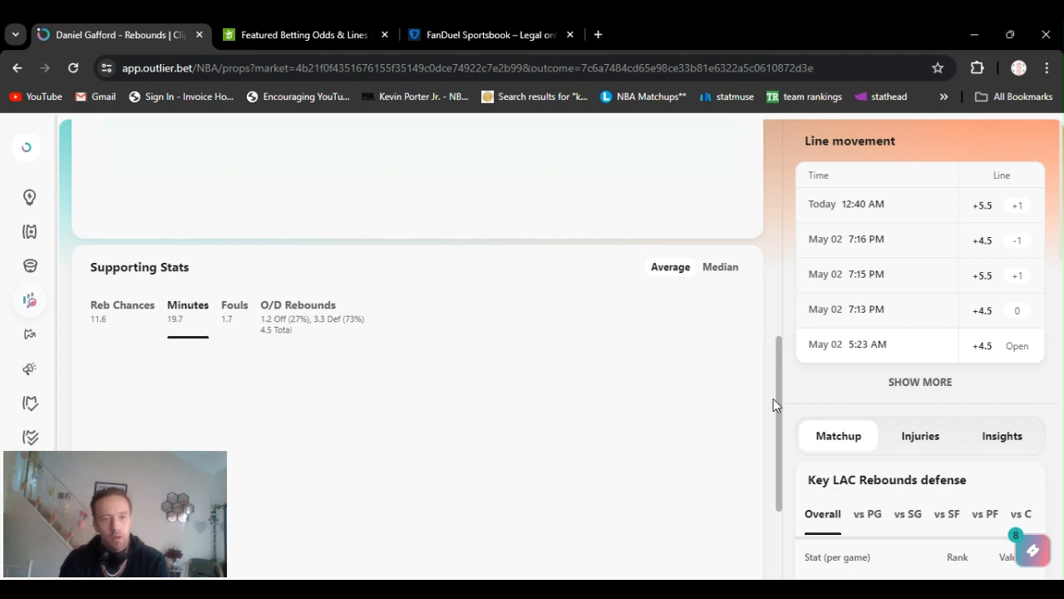
scroll(775, 281, "up", 10)
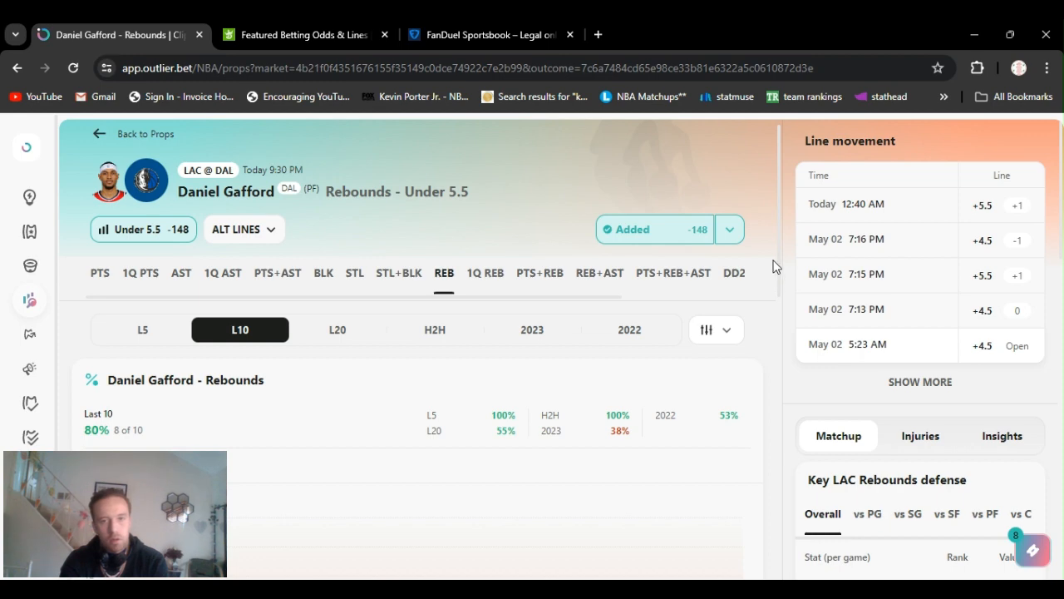
scroll(773, 266, "down", 2)
scroll(774, 334, "down", 3)
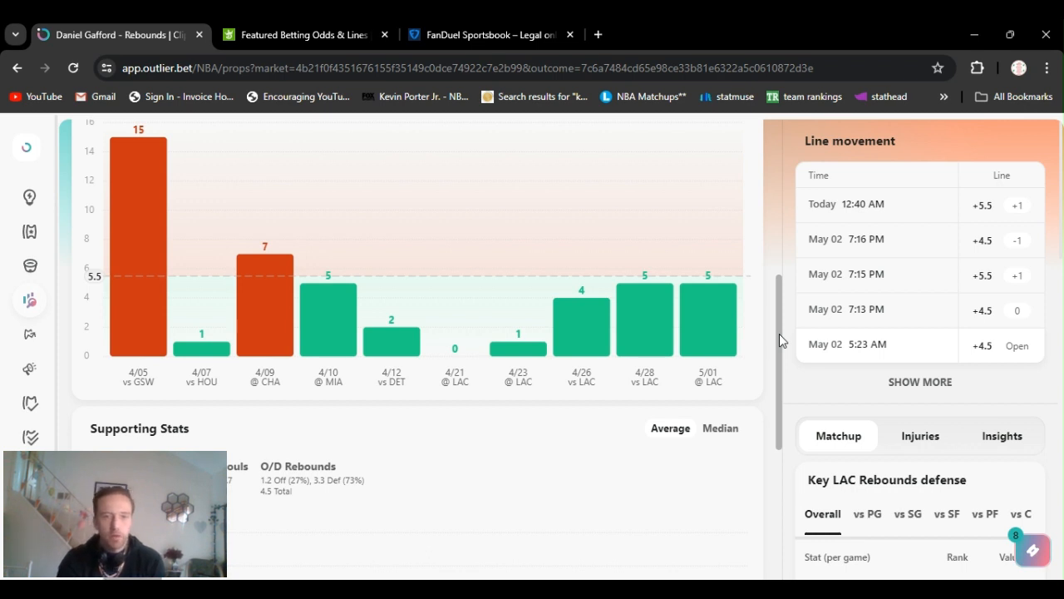
Inspect Gafford's 4/23 and 4/28 rebound totals on the L10 chart, then clear the single-game focus.
left_click(517, 344)
left_click(658, 277)
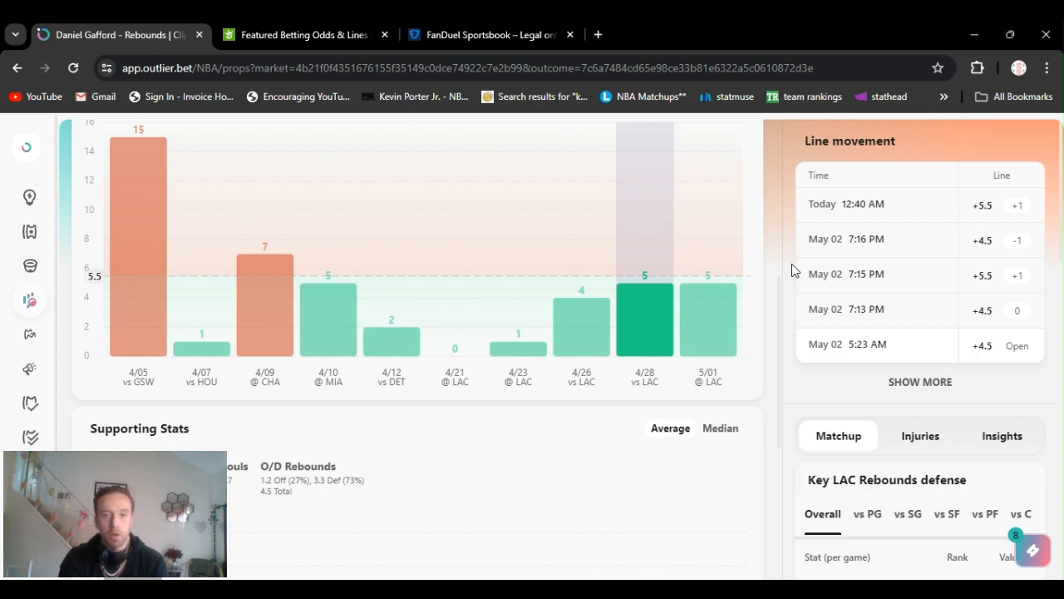
left_click(791, 263)
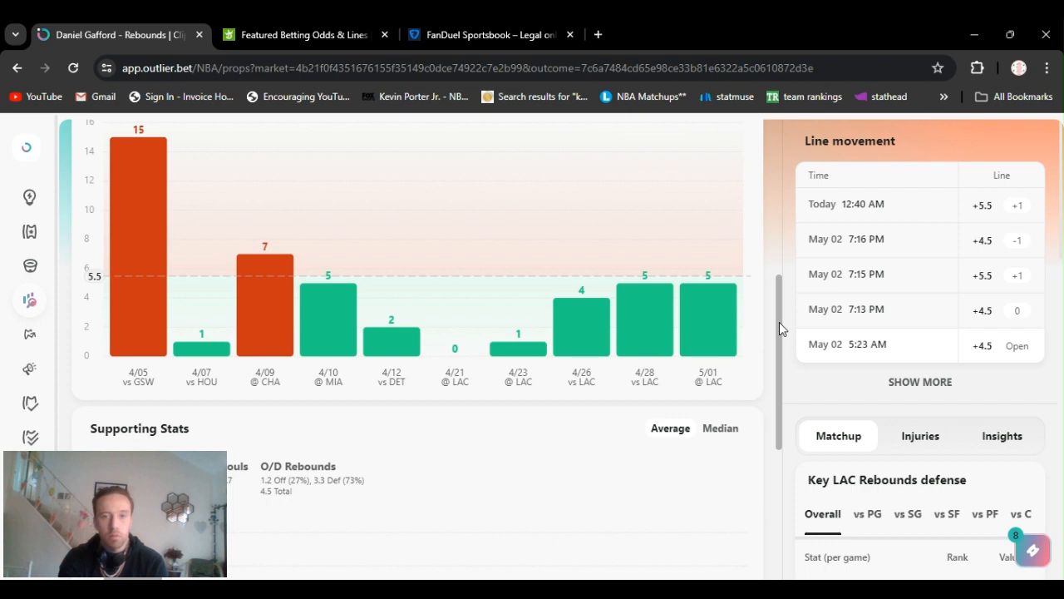
left_click_drag(780, 322, 770, 255)
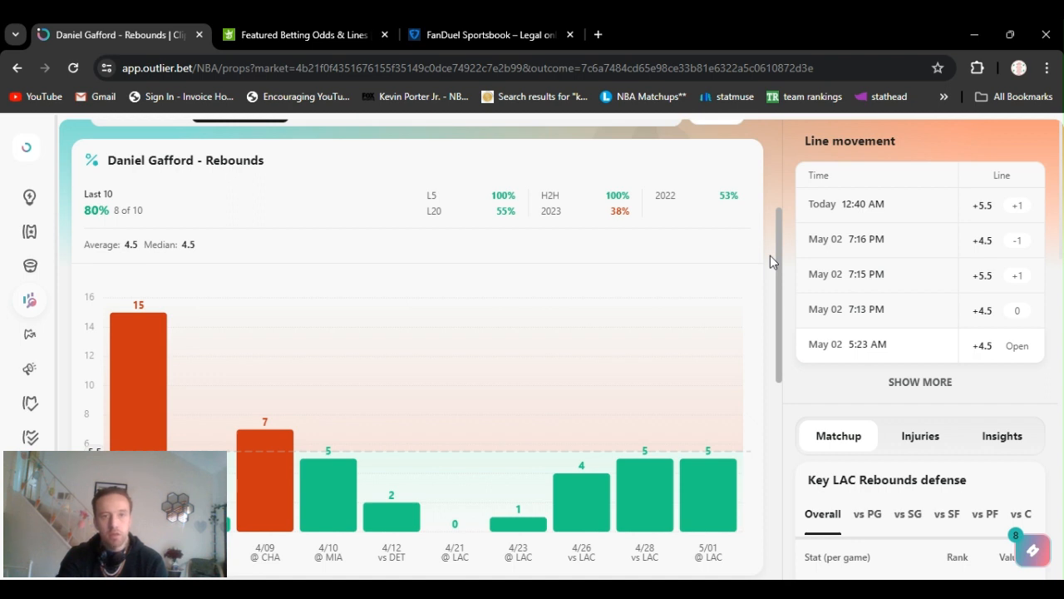
left_click_drag(770, 255, 775, 190)
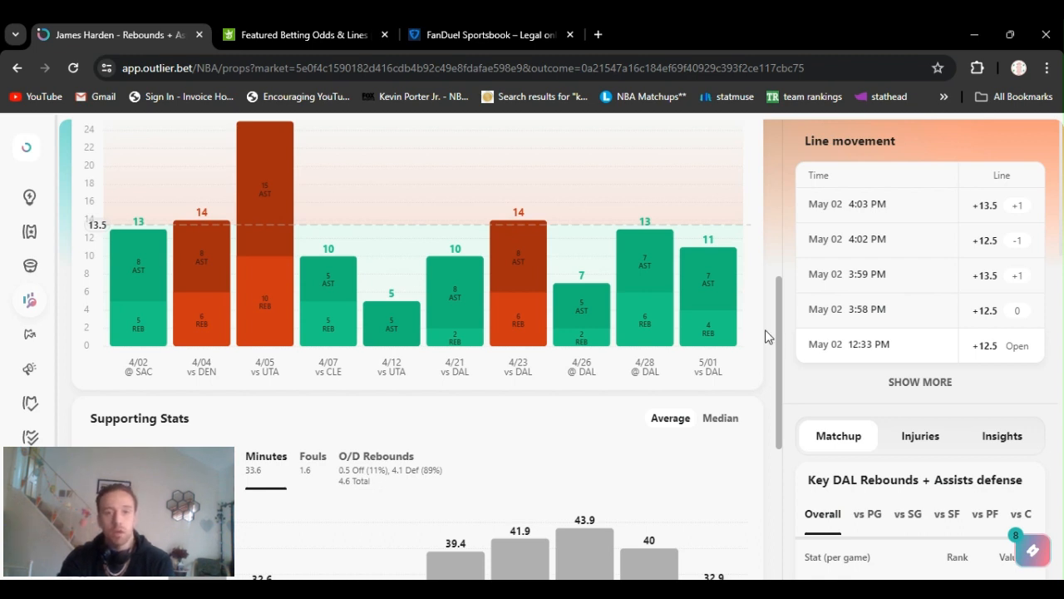
scroll(767, 325, "up", 1)
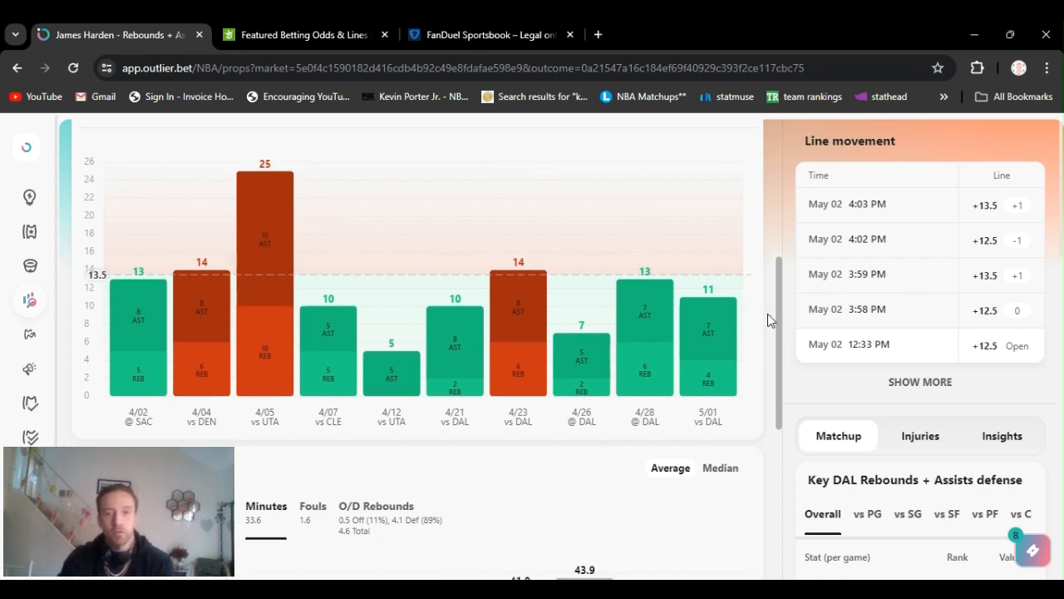
scroll(768, 313, "up", 1)
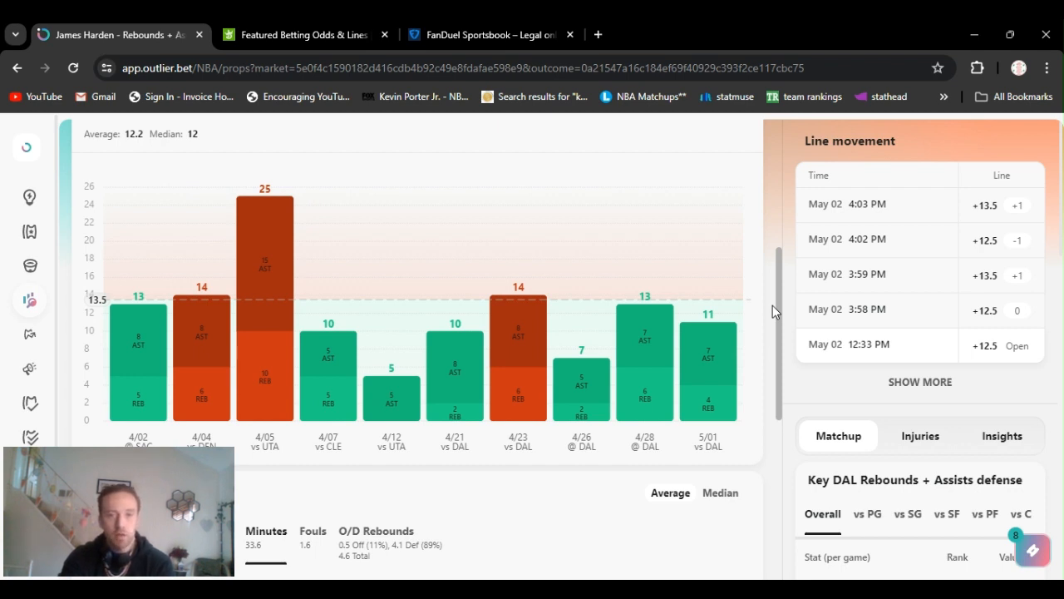
scroll(798, 391, "down", 3)
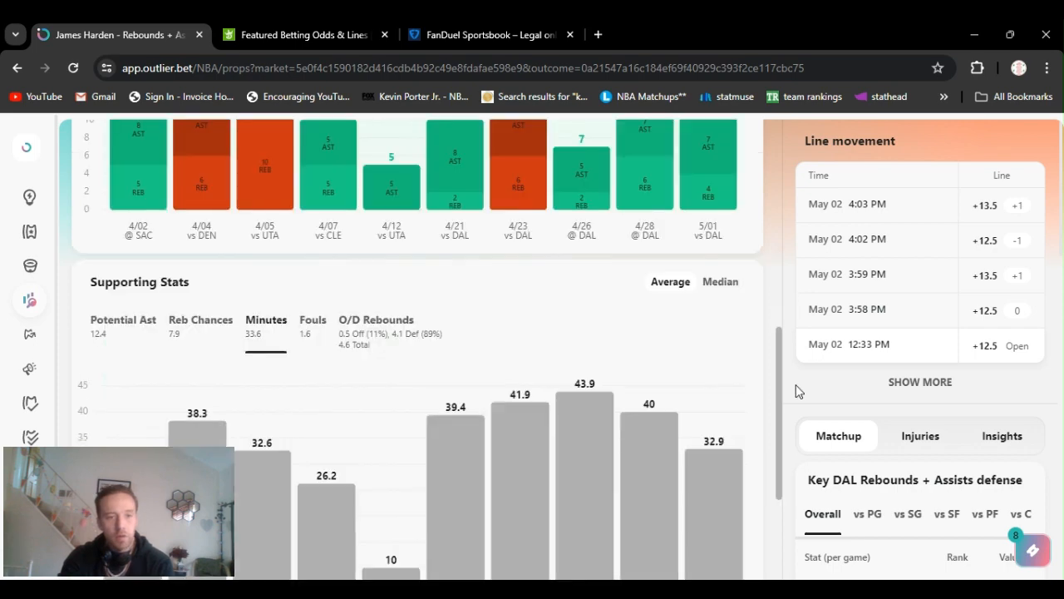
scroll(771, 482, "down", 3)
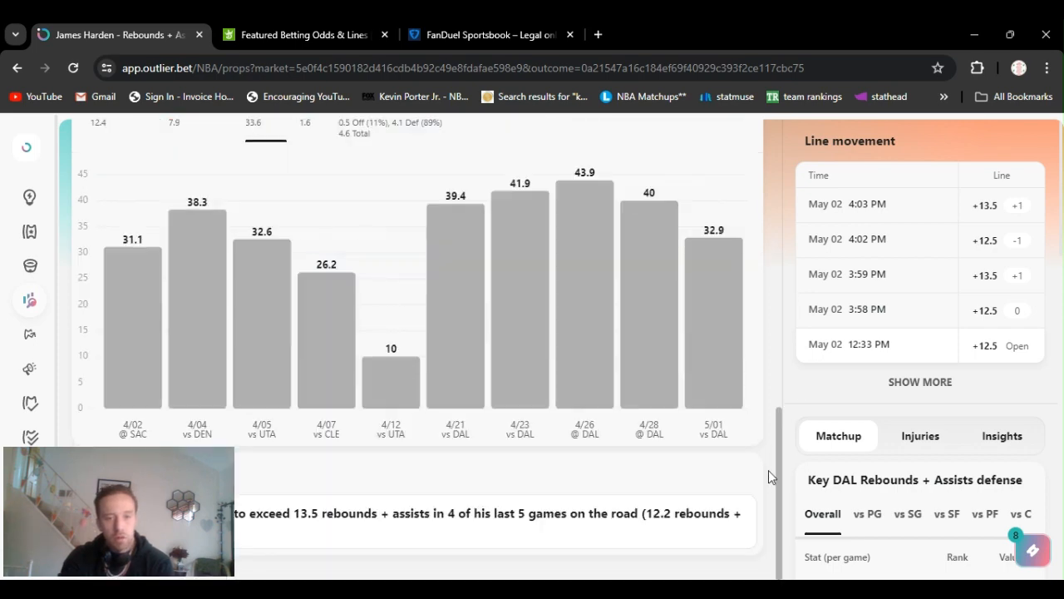
scroll(766, 450, "up", 1)
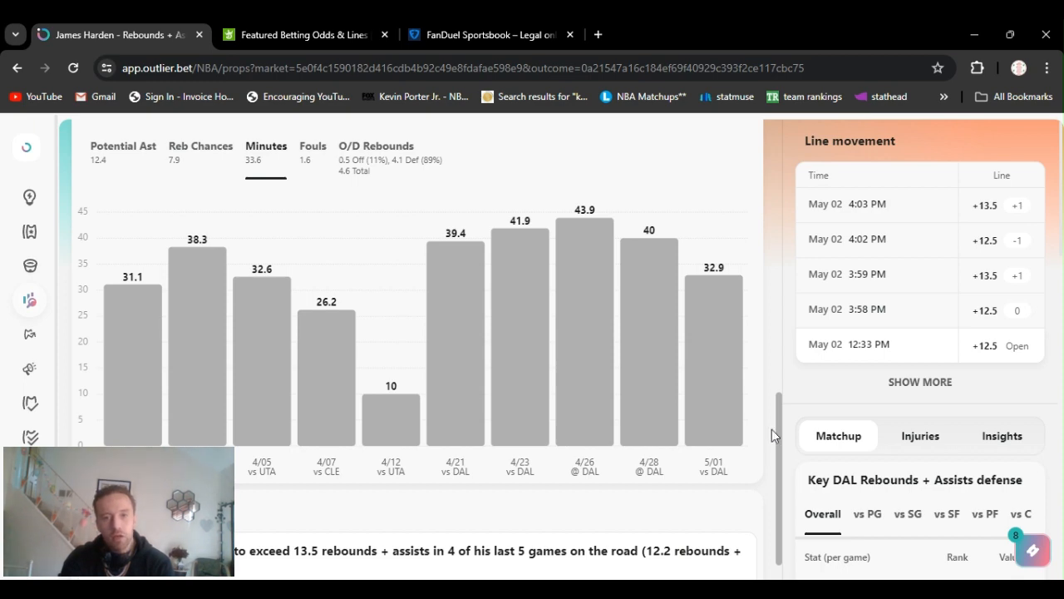
scroll(771, 429, "up", 1)
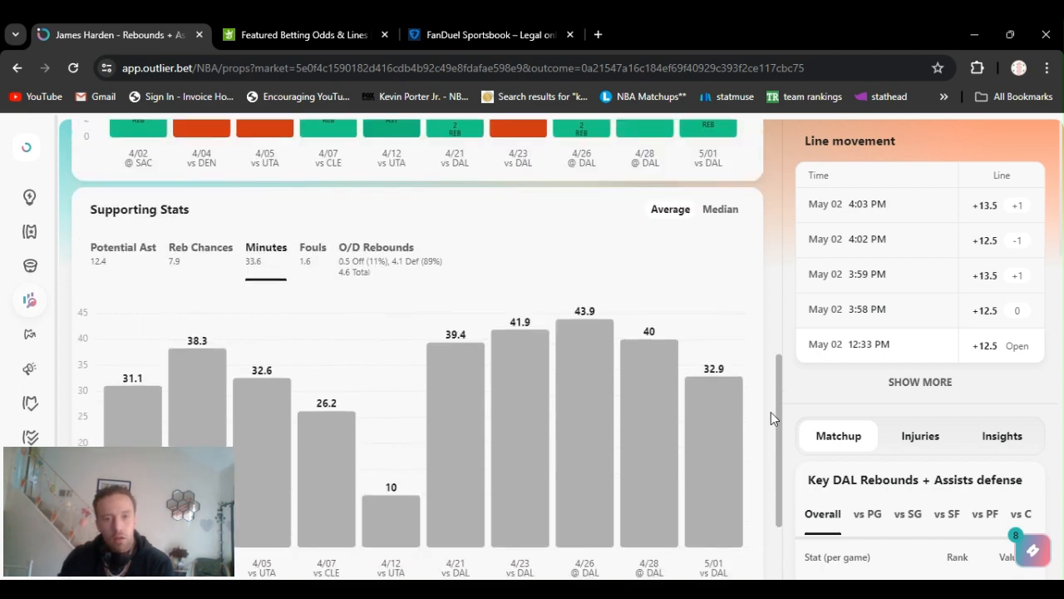
left_click_drag(770, 411, 775, 315)
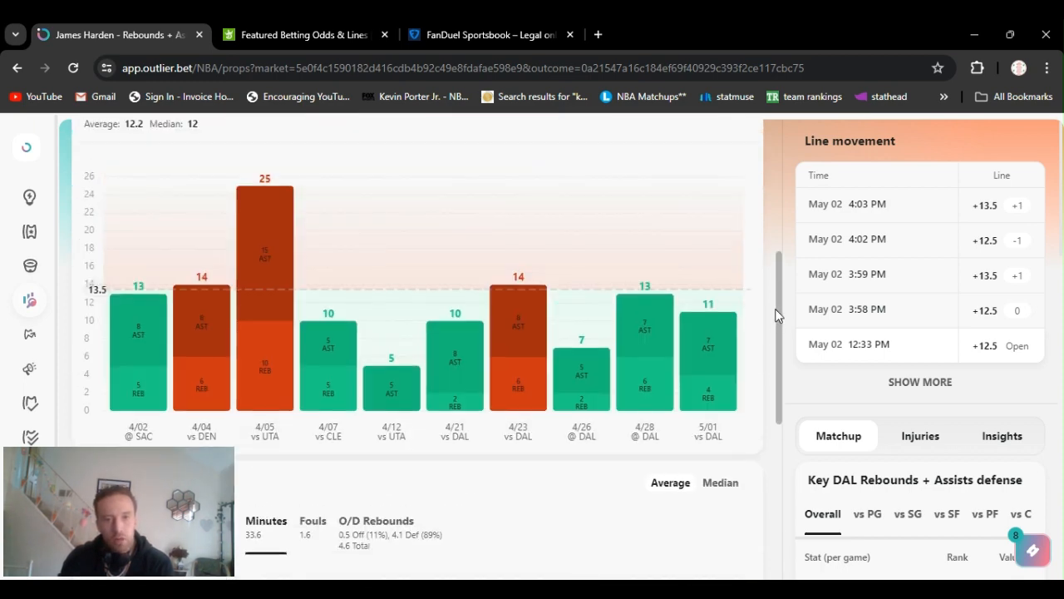
left_click_drag(777, 315, 777, 283)
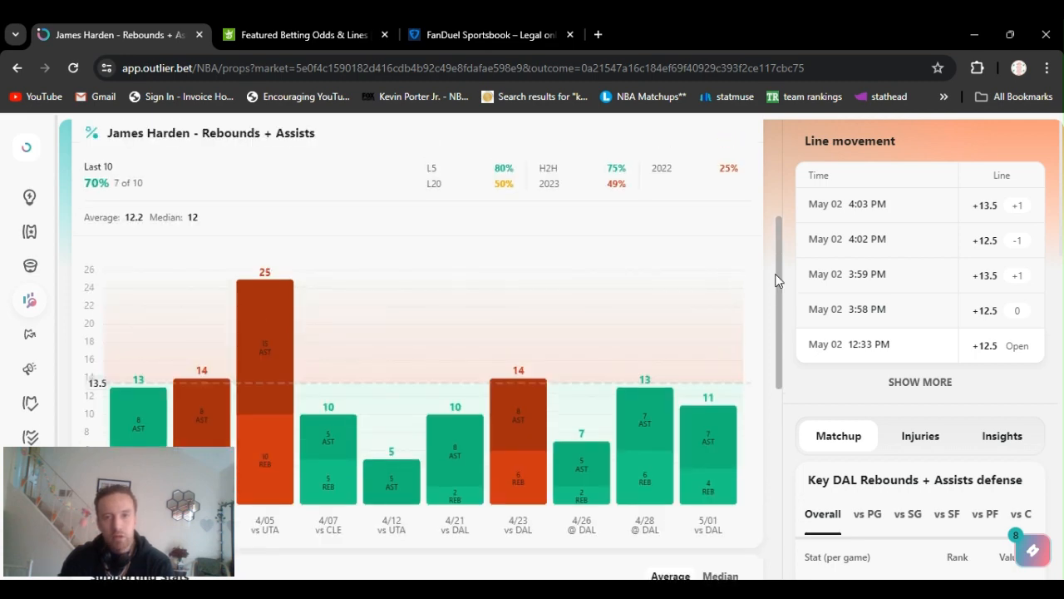
left_click_drag(777, 280, 778, 251)
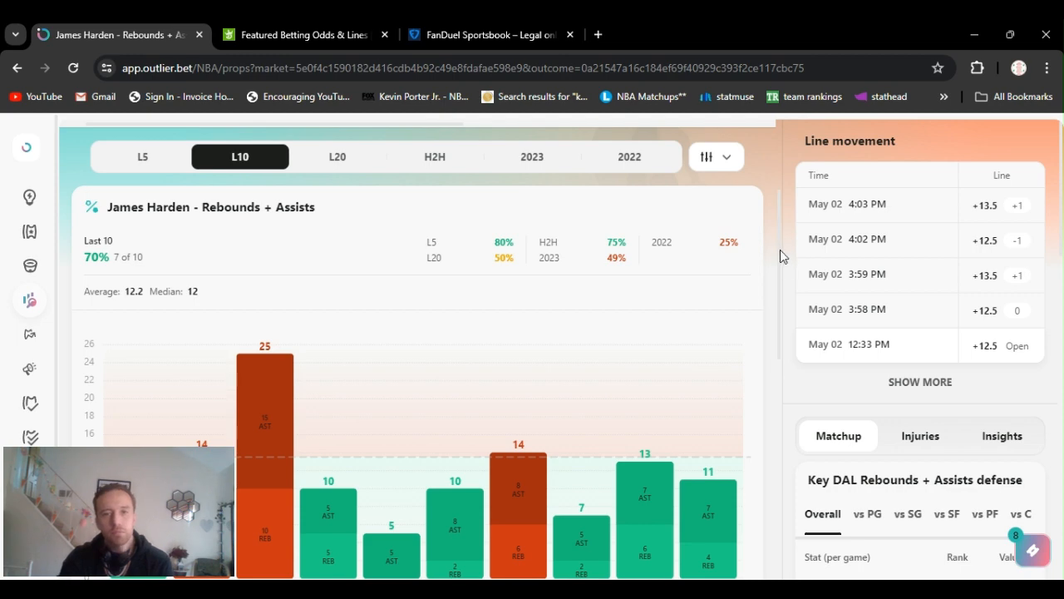
left_click_drag(780, 250, 782, 157)
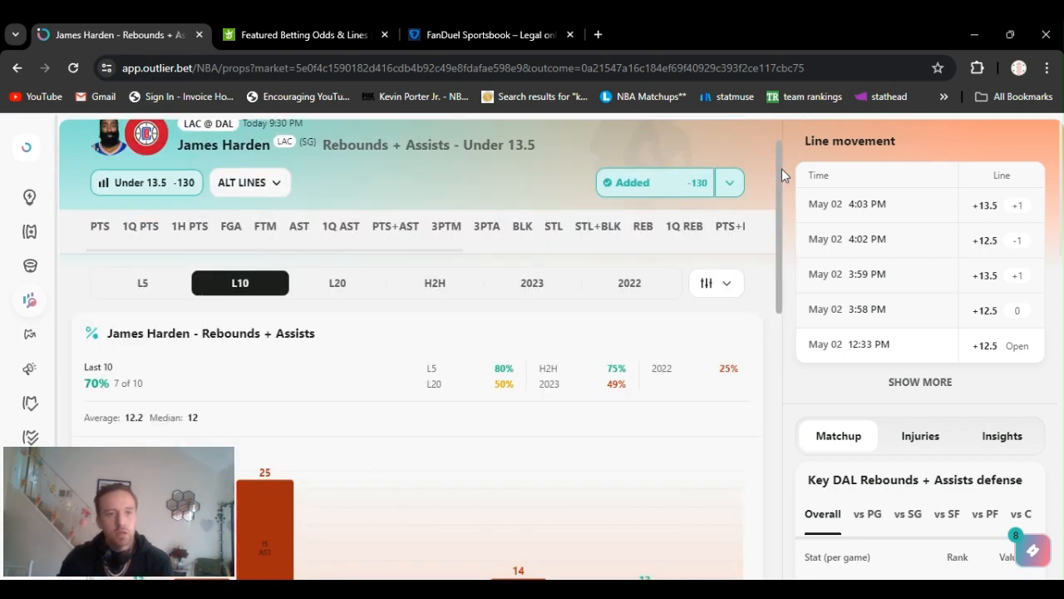